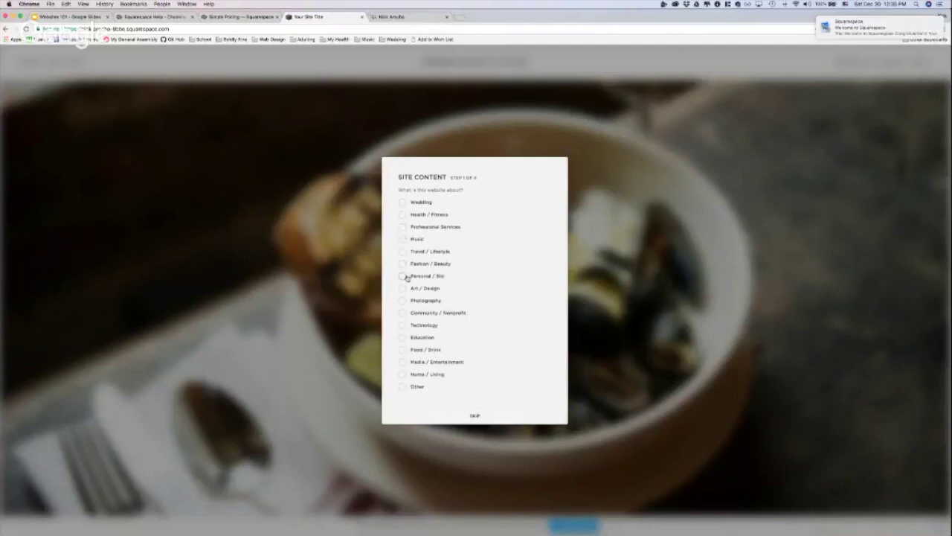
Choose Personal / Bio and Art / Design as site content and continue to Site Goals
{"action": "left_click", "coordinate": [403, 276]}
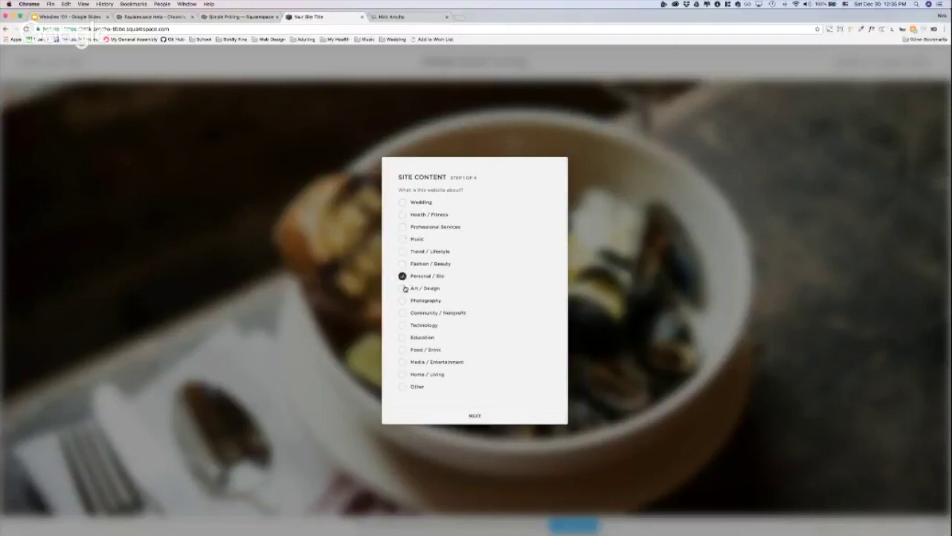
{"action": "left_click", "coordinate": [404, 288]}
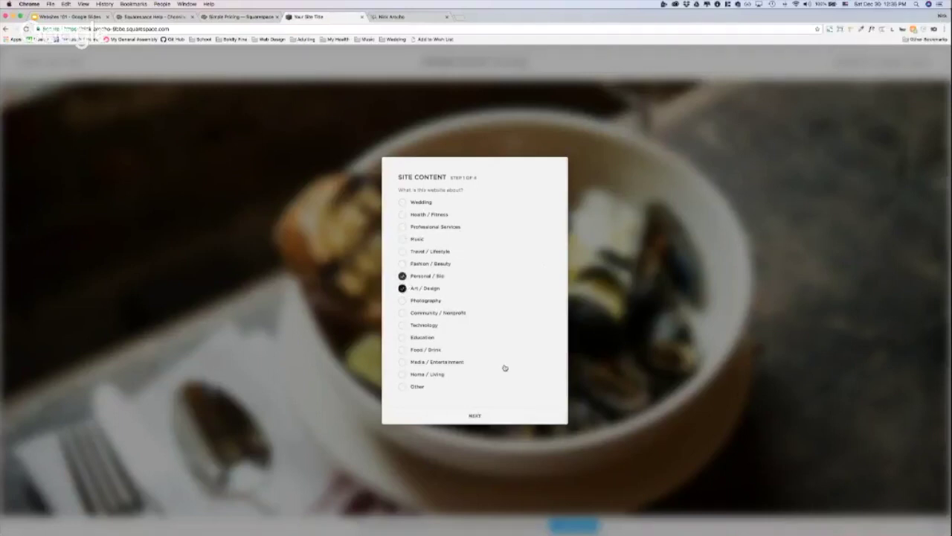
{"action": "left_click", "coordinate": [473, 417]}
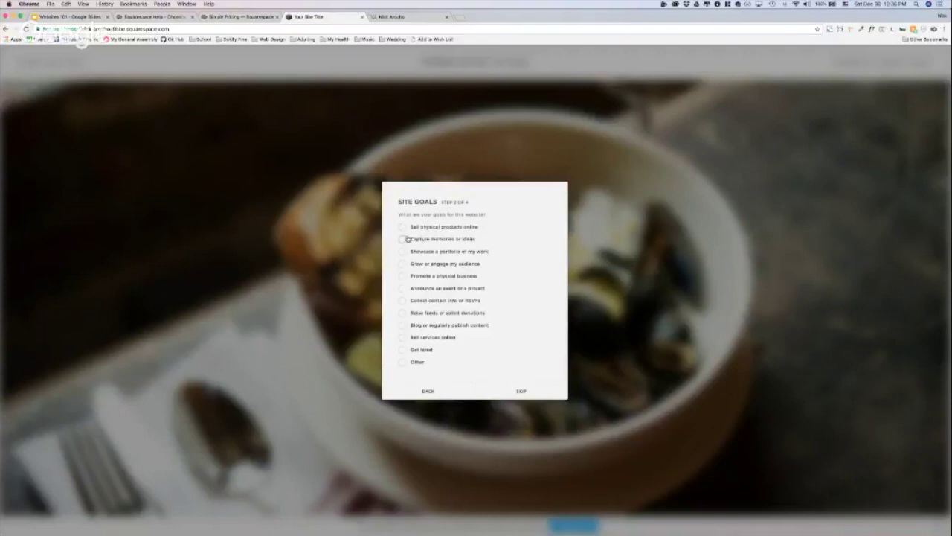
Check Sell physical products, Grow or engage my audience, Showcase a portfolio and Blog, then continue
{"action": "left_click", "coordinate": [404, 227]}
{"action": "left_click", "coordinate": [403, 264]}
{"action": "left_click", "coordinate": [402, 251]}
{"action": "left_click", "coordinate": [404, 326]}
{"action": "left_click", "coordinate": [533, 391]}
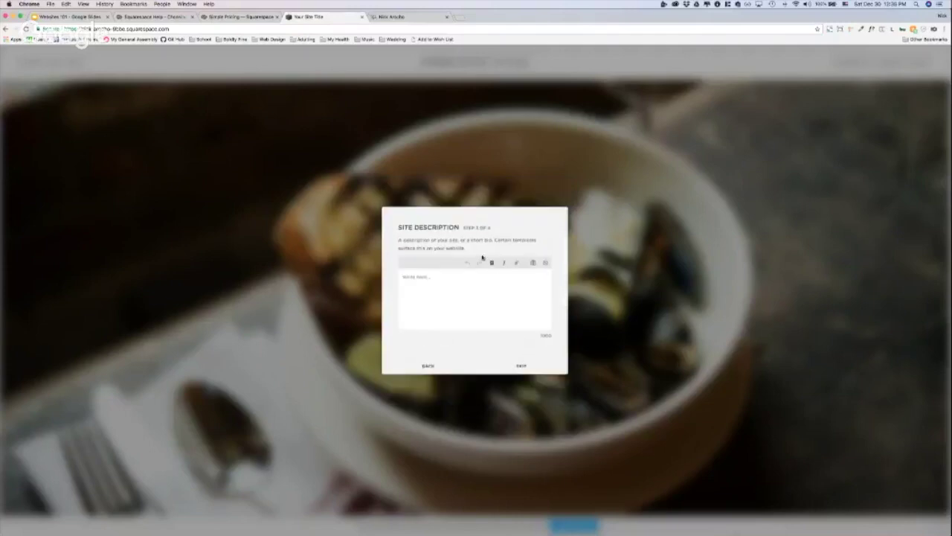
Put the cursor in the Site Description box to begin the description
{"action": "left_click", "coordinate": [473, 286]}
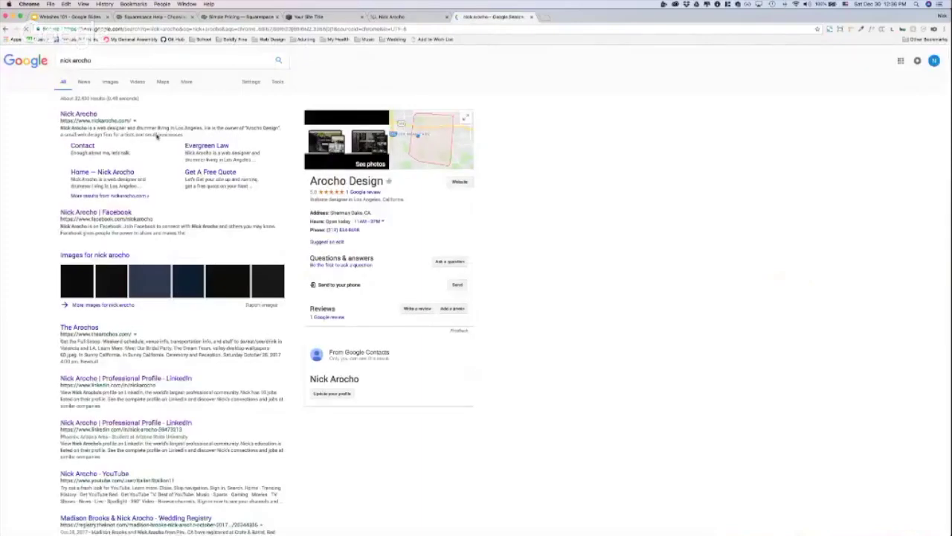
Select the first Google result's bio snippet and view the owner's existing website
{"action": "double_click", "coordinate": [158, 135]}
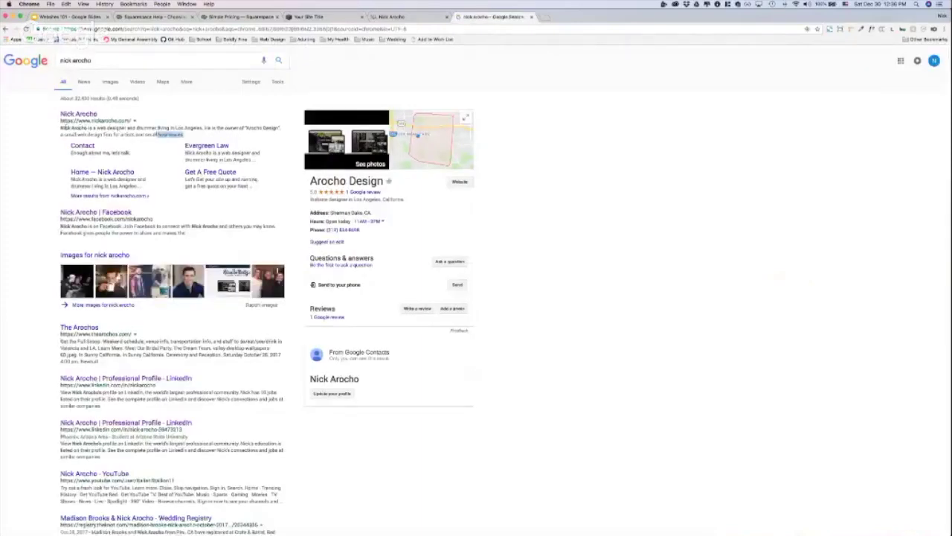
{"action": "triple_click", "coordinate": [59, 128]}
{"action": "key", "text": "super+c"}
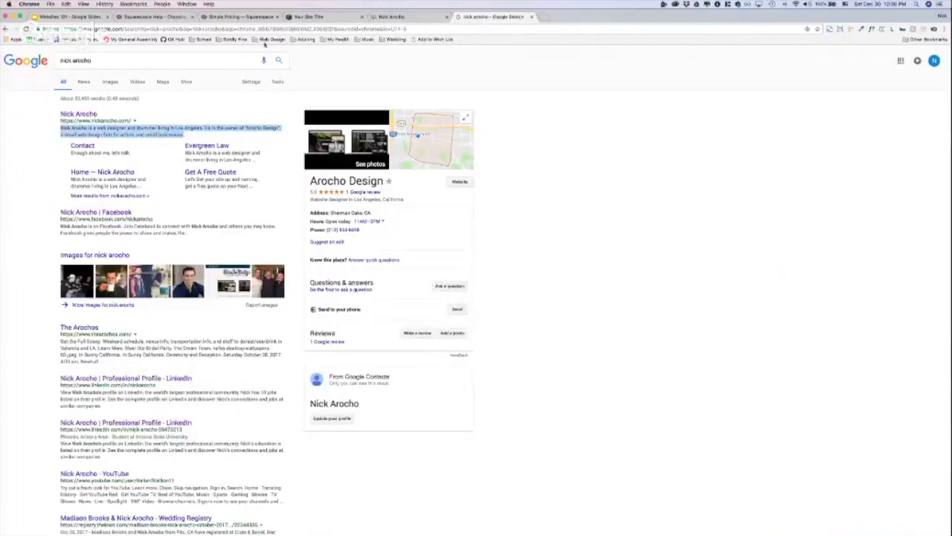
{"action": "left_click", "coordinate": [382, 17]}
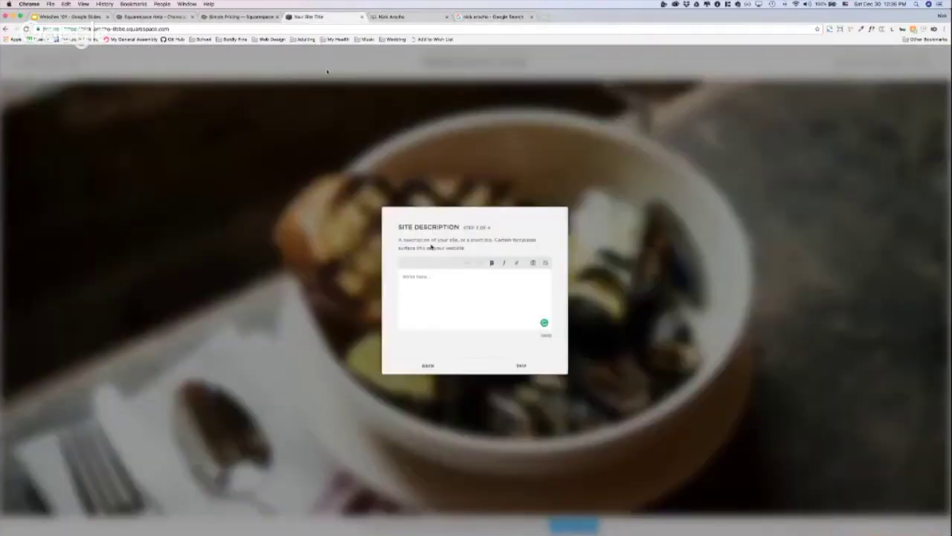
Check the description box, search results and live site, ending back at Squarespace setup
{"action": "left_click", "coordinate": [486, 286]}
{"action": "left_click", "coordinate": [503, 16]}
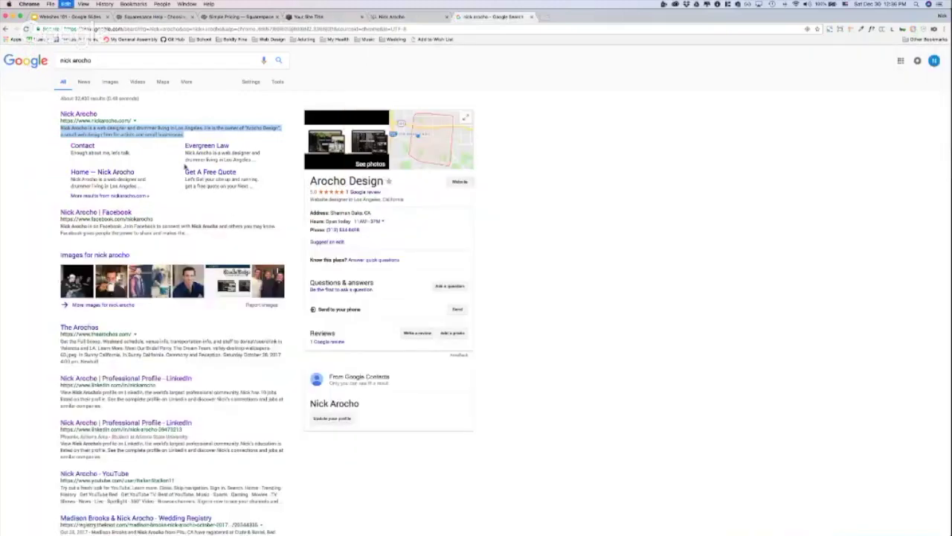
{"action": "left_click", "coordinate": [401, 17]}
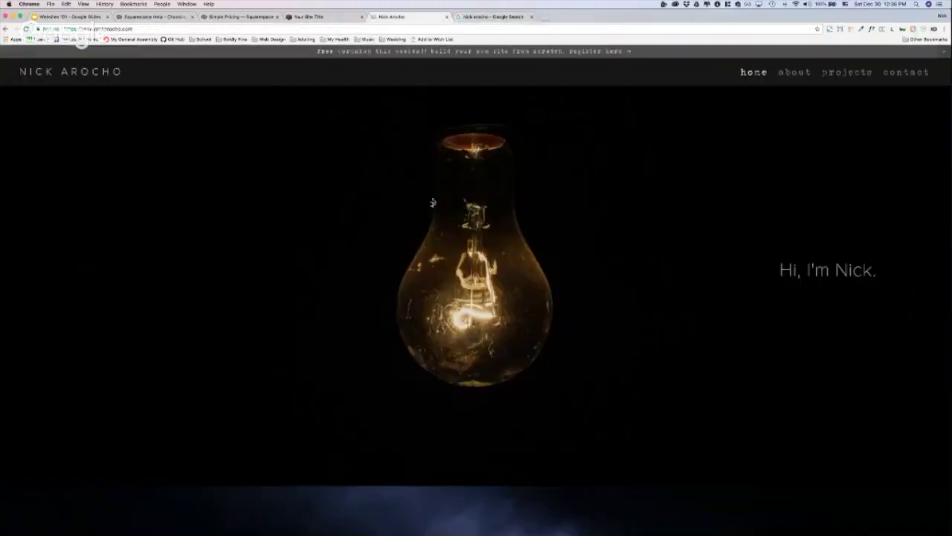
{"action": "left_click", "coordinate": [331, 21]}
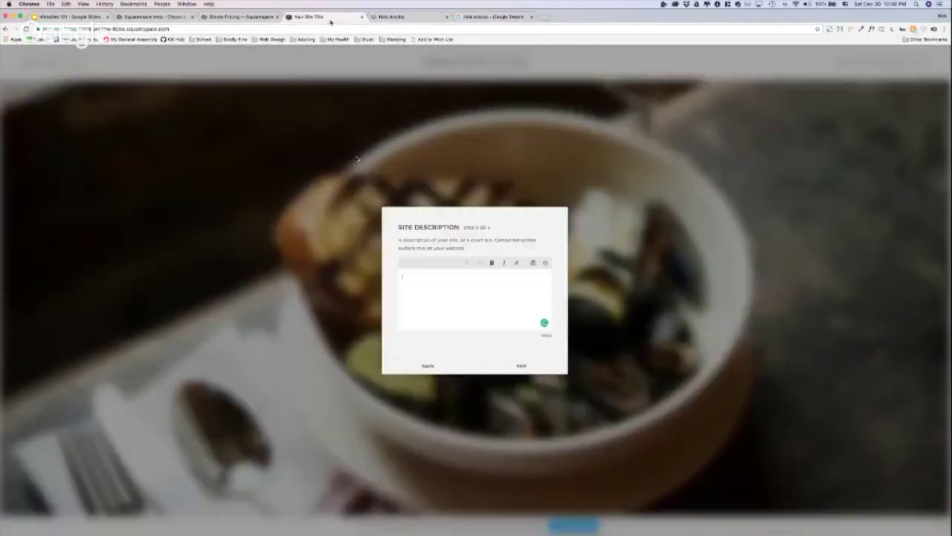
Paste the copied web designer bio into Site Description and advance to Site Title
{"action": "left_click", "coordinate": [445, 280]}
{"action": "key", "text": "super+v"}
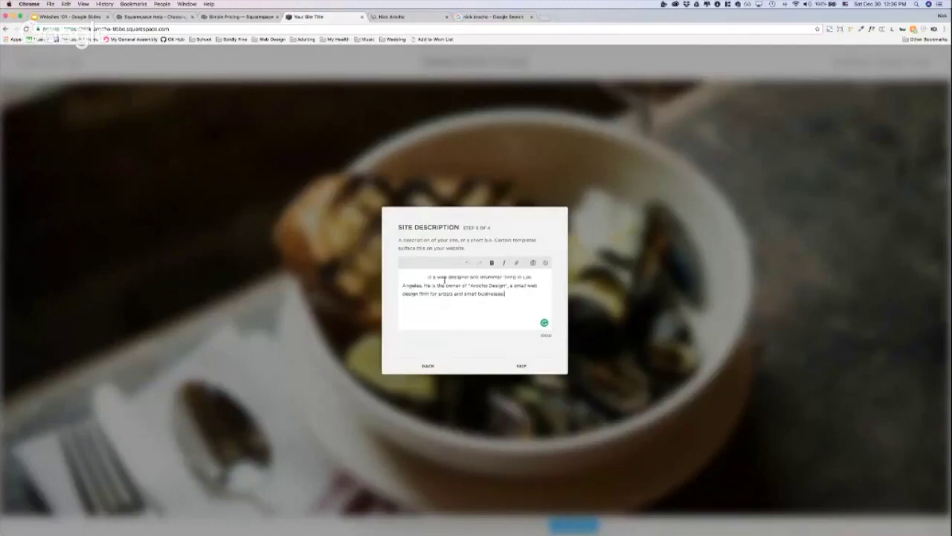
{"action": "left_click", "coordinate": [530, 367]}
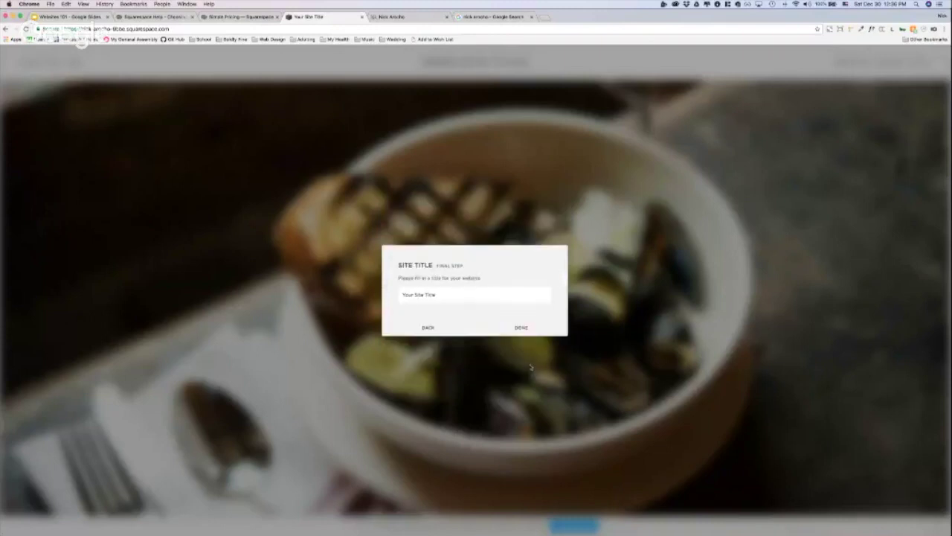
Replace the placeholder site title with the owner's full name and click DONE
{"action": "triple_click", "coordinate": [449, 293]}
{"action": "type", "text": "Nick Arocho"}
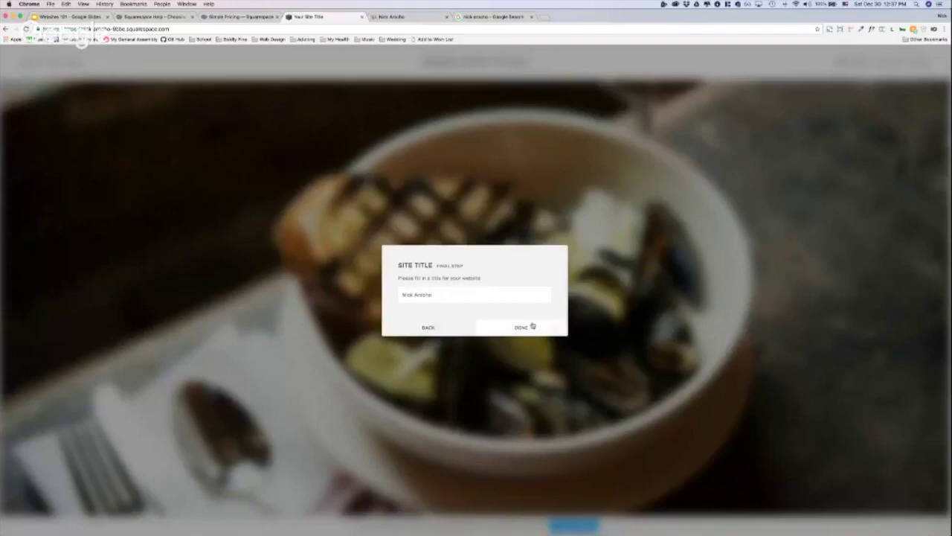
{"action": "left_click", "coordinate": [531, 326]}
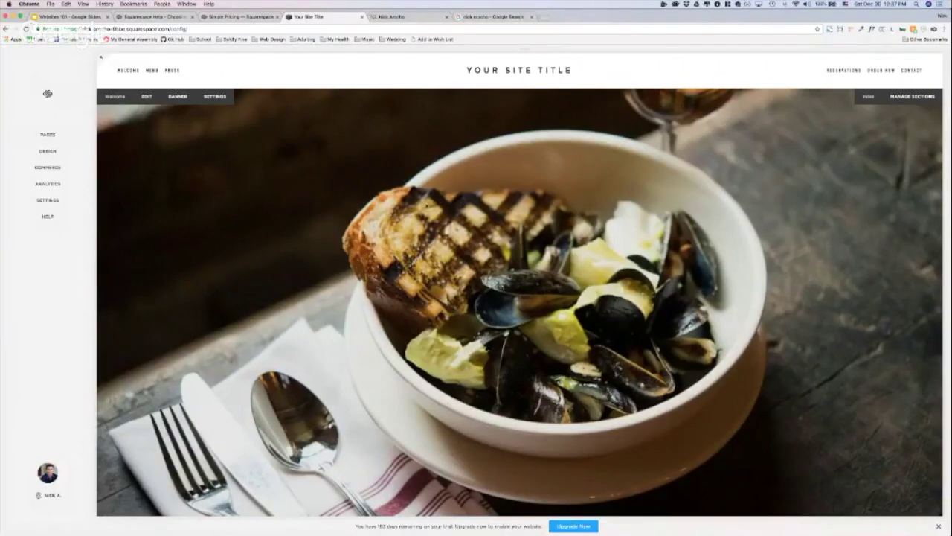
{"action": "scroll", "coordinate": [520, 283], "scroll_direction": "down", "scroll_amount": 3}
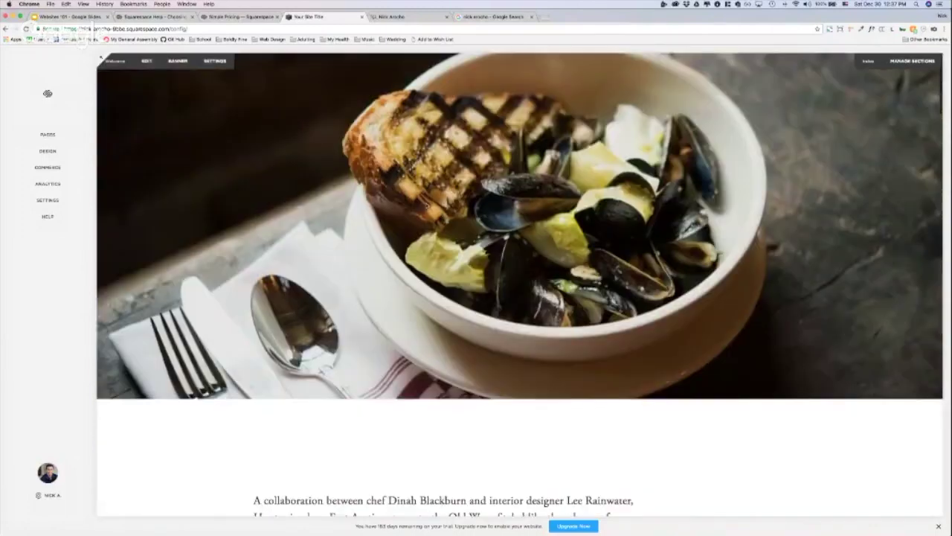
{"action": "scroll", "coordinate": [425, 206], "scroll_direction": "down", "scroll_amount": 10}
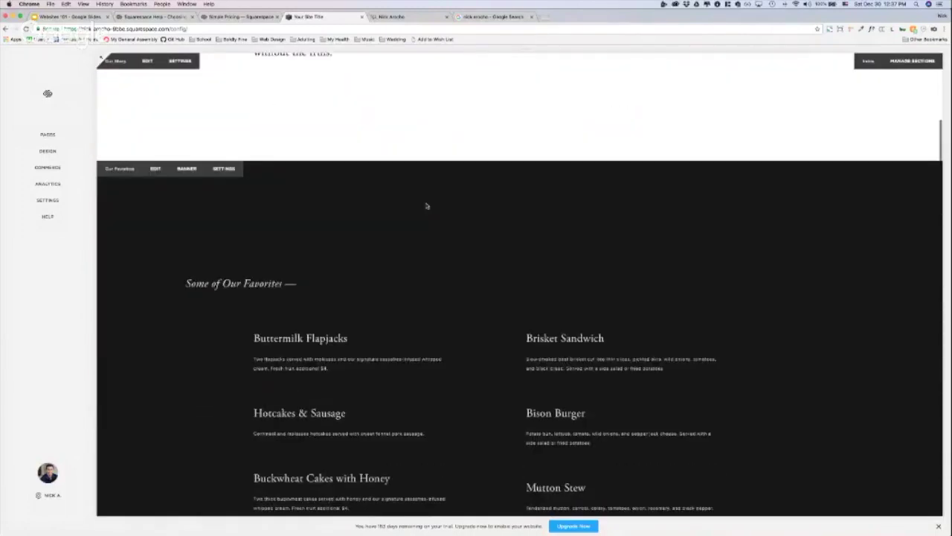
{"action": "scroll", "coordinate": [426, 206], "scroll_direction": "down", "scroll_amount": 3}
{"action": "scroll", "coordinate": [426, 207], "scroll_direction": "down", "scroll_amount": 10}
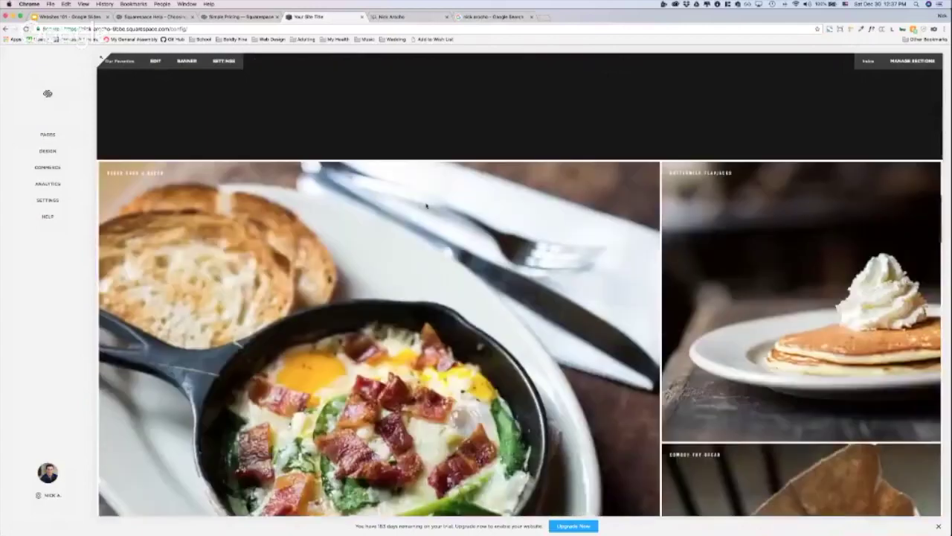
{"action": "scroll", "coordinate": [426, 206], "scroll_direction": "down", "scroll_amount": 10}
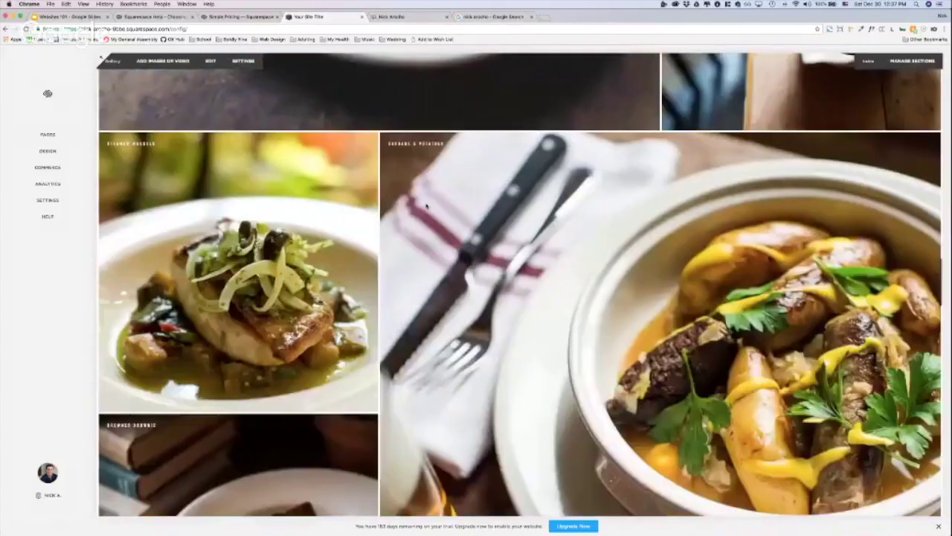
{"action": "scroll", "coordinate": [426, 206], "scroll_direction": "down", "scroll_amount": 10}
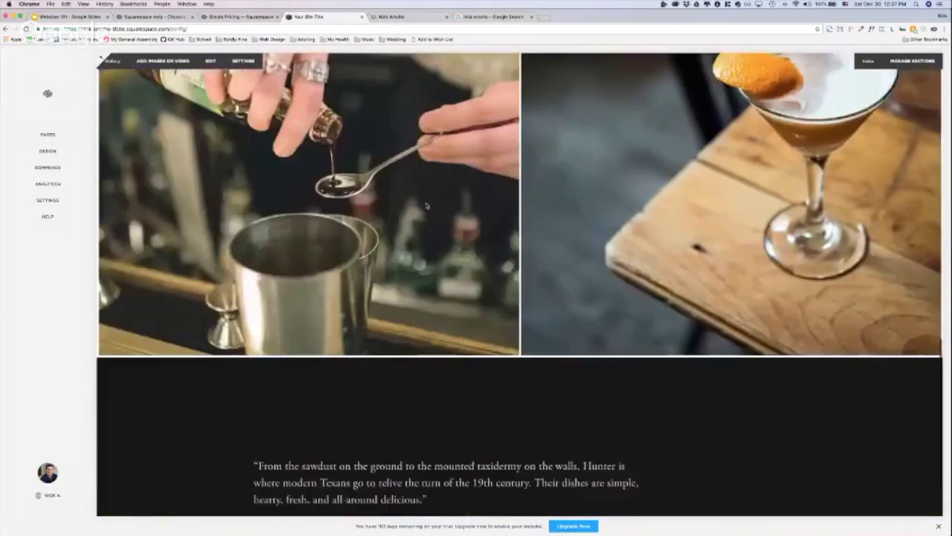
{"action": "scroll", "coordinate": [426, 206], "scroll_direction": "down", "scroll_amount": 15}
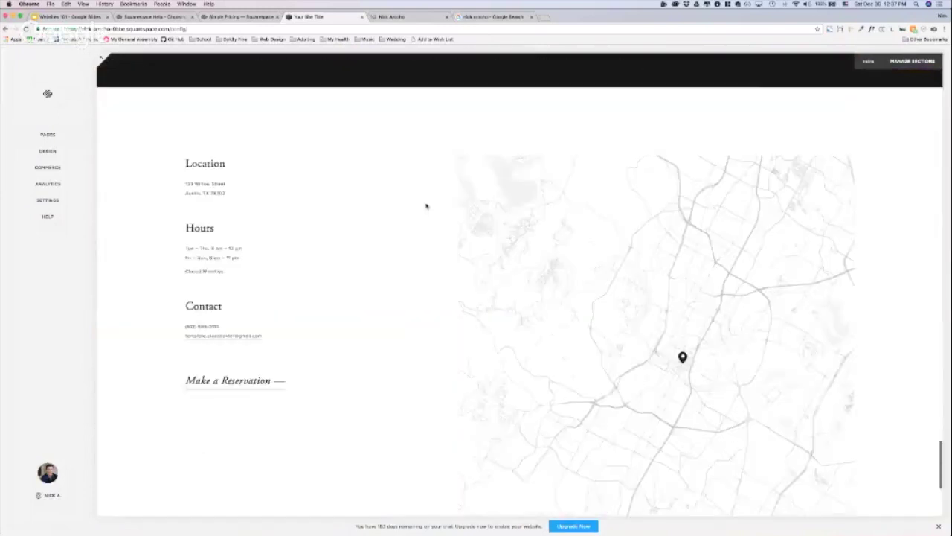
{"action": "scroll", "coordinate": [427, 206], "scroll_direction": "down", "scroll_amount": 4}
{"action": "scroll", "coordinate": [426, 206], "scroll_direction": "up", "scroll_amount": 10}
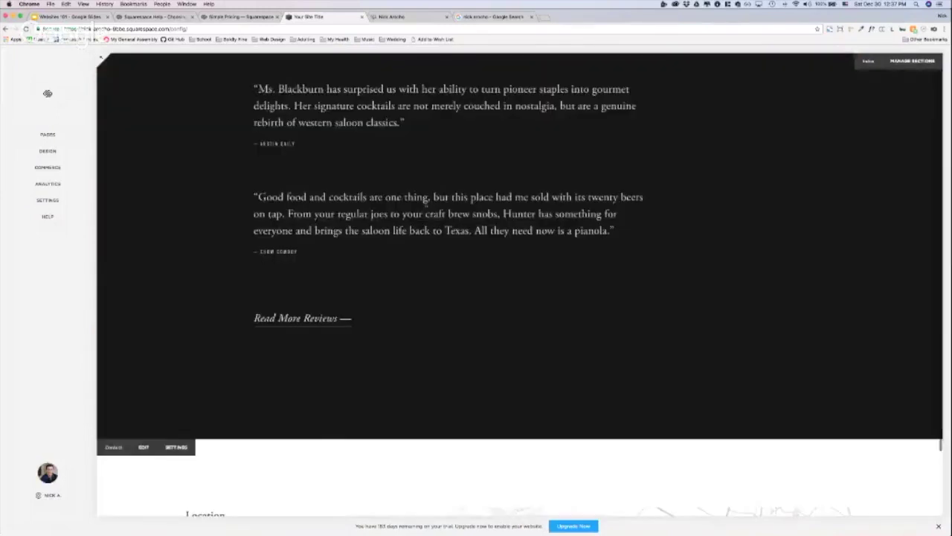
{"action": "scroll", "coordinate": [427, 206], "scroll_direction": "up", "scroll_amount": 8}
{"action": "scroll", "coordinate": [101, 57], "scroll_direction": "up", "scroll_amount": 10}
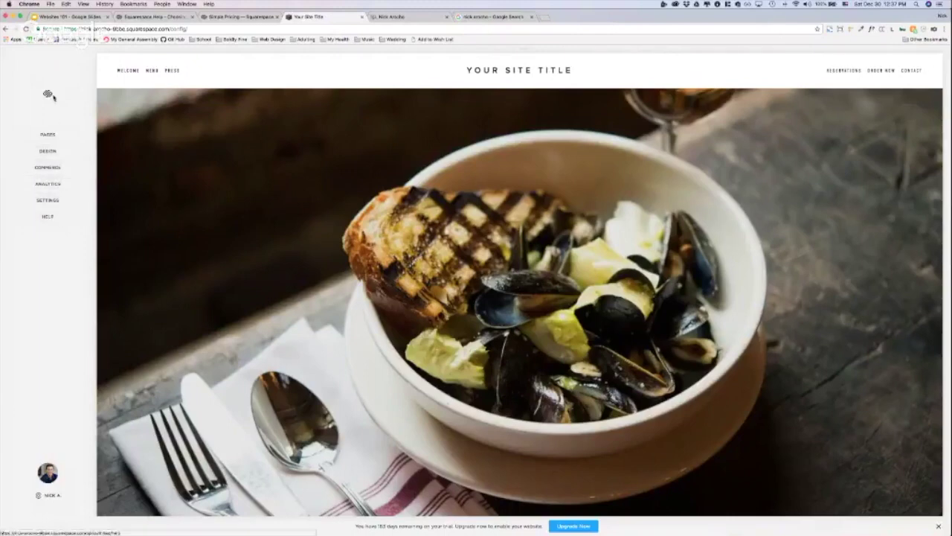
{"action": "left_click", "coordinate": [56, 137]}
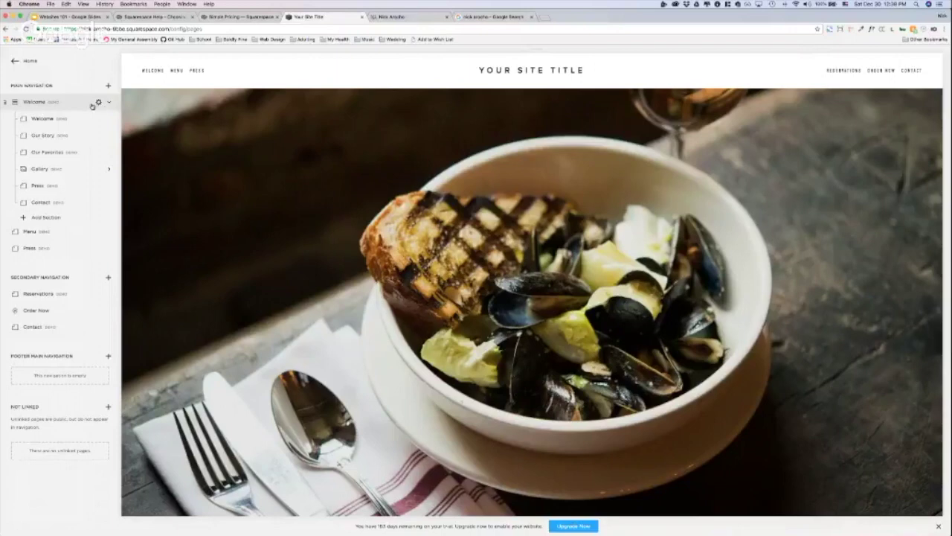
{"action": "mouse_move", "coordinate": [128, 98]}
{"action": "mouse_move", "coordinate": [167, 80]}
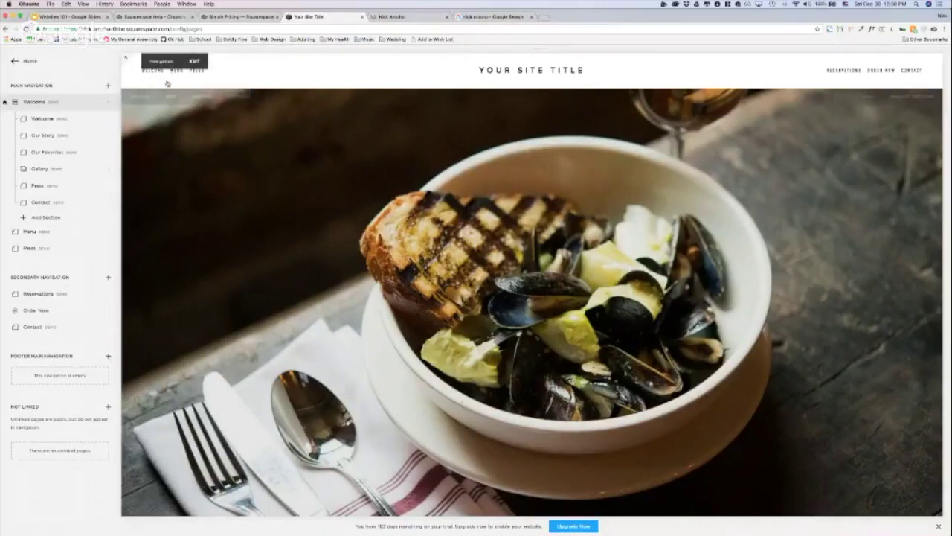
{"action": "mouse_move", "coordinate": [847, 105]}
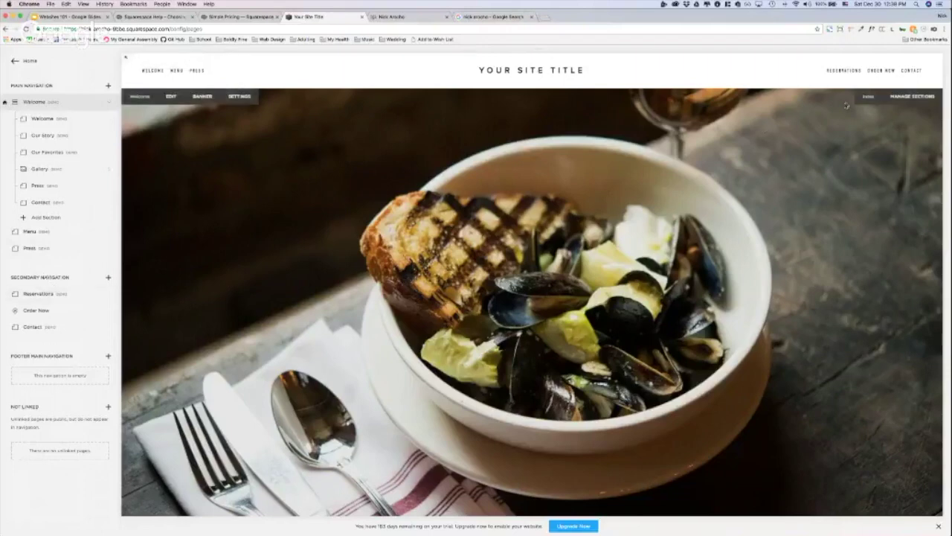
{"action": "mouse_move", "coordinate": [819, 82]}
{"action": "mouse_move", "coordinate": [422, 162]}
{"action": "scroll", "coordinate": [251, 293], "scroll_direction": "down", "scroll_amount": 3}
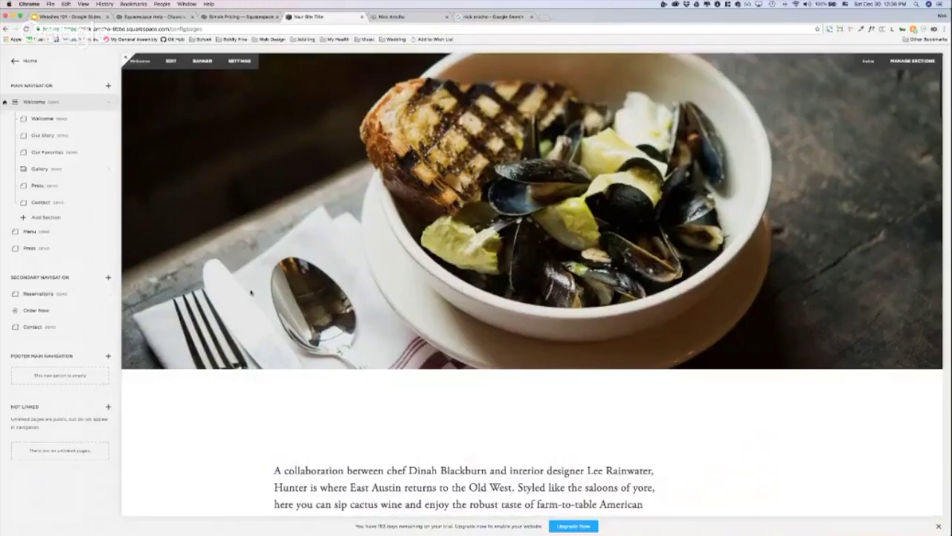
{"action": "scroll", "coordinate": [250, 293], "scroll_direction": "up", "scroll_amount": 3}
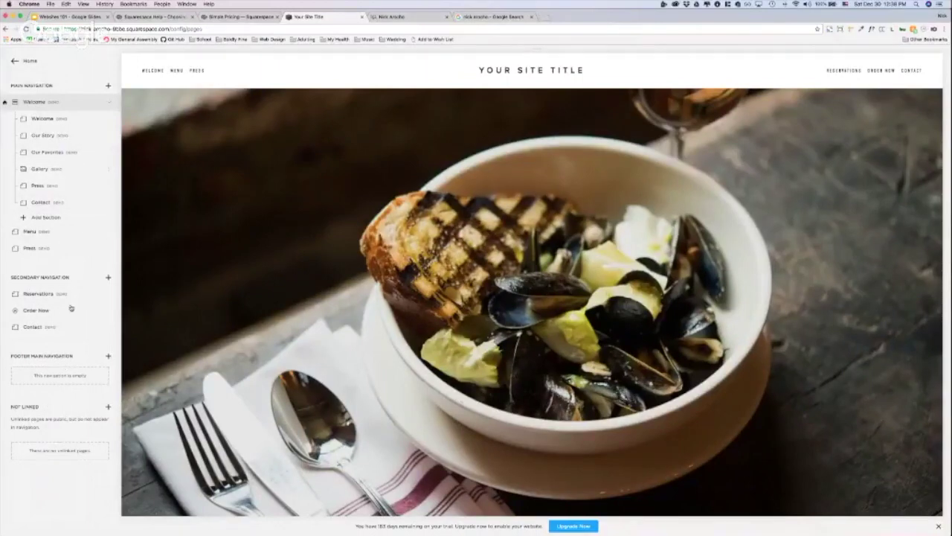
Move the Press page from Main Navigation into Not Linked and preview it
{"action": "left_click_drag", "start_coordinate": [43, 259], "coordinate": [59, 430]}
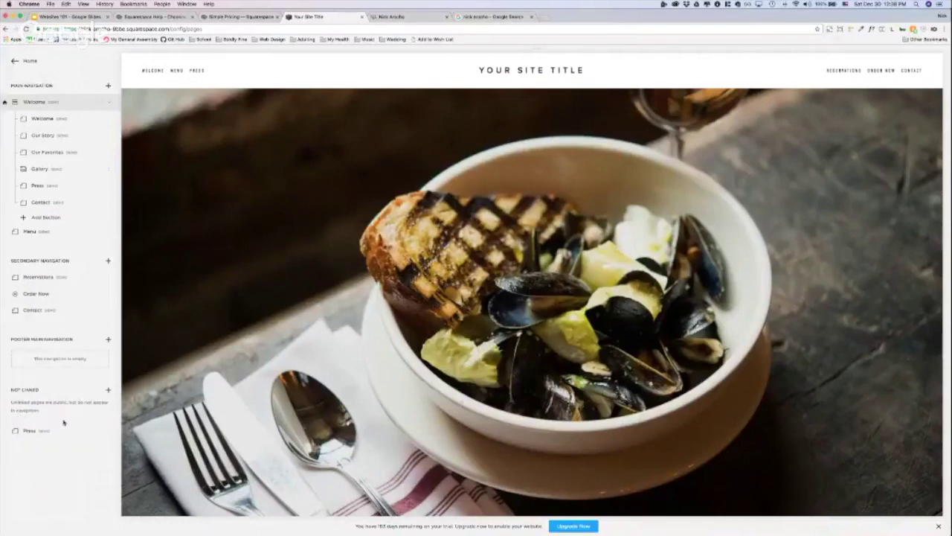
{"action": "left_click", "coordinate": [31, 434]}
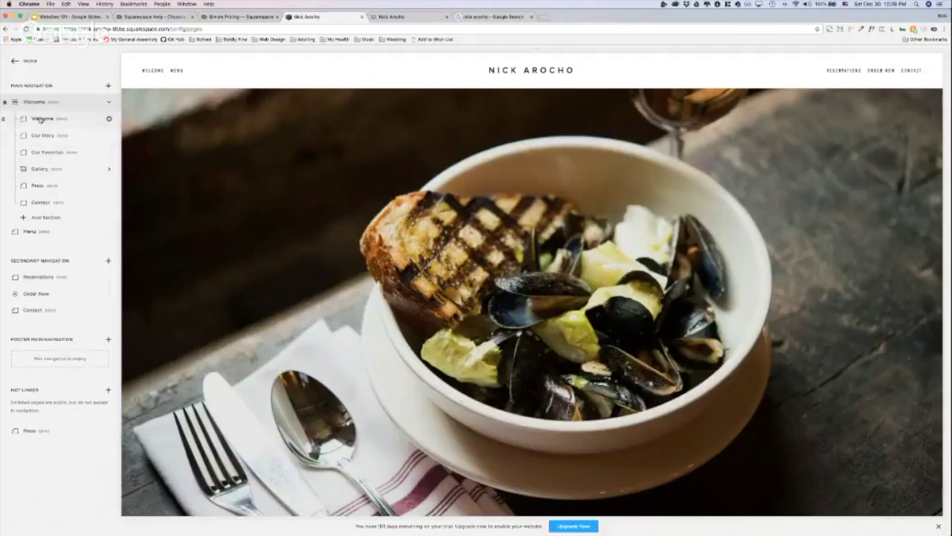
Make the demo Welcome index editable with CREATE and bring up its title settings
{"action": "mouse_move", "coordinate": [142, 193]}
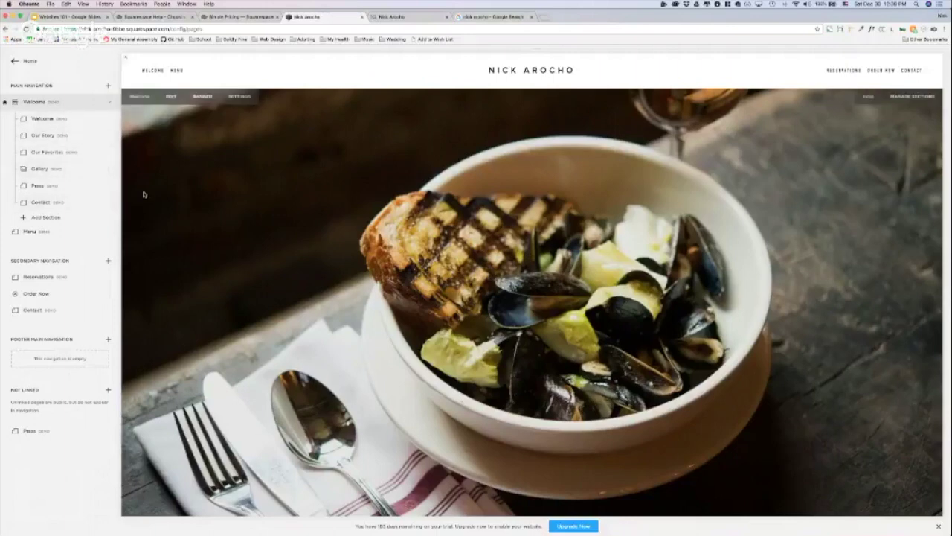
{"action": "scroll", "coordinate": [145, 195], "scroll_direction": "down", "scroll_amount": 1}
{"action": "scroll", "coordinate": [145, 194], "scroll_direction": "down", "scroll_amount": 5}
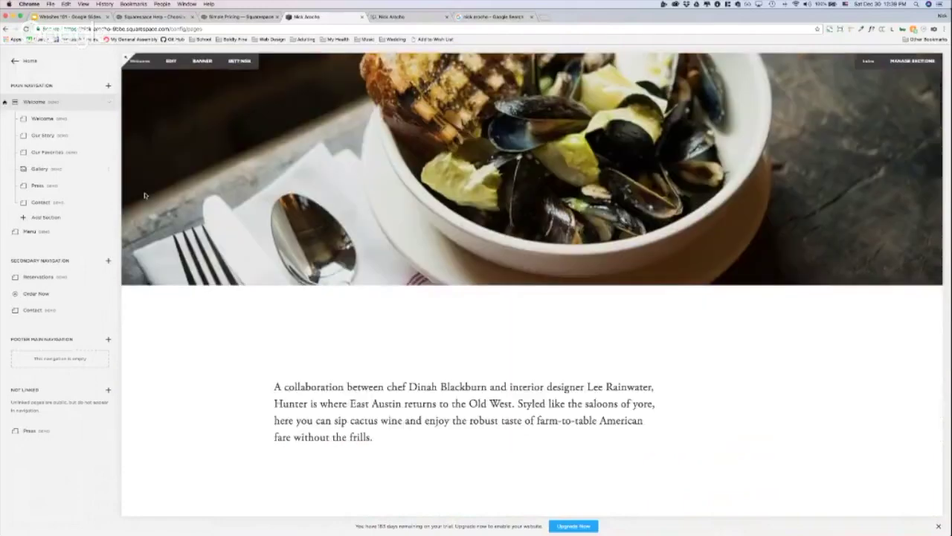
{"action": "scroll", "coordinate": [145, 195], "scroll_direction": "down", "scroll_amount": 6}
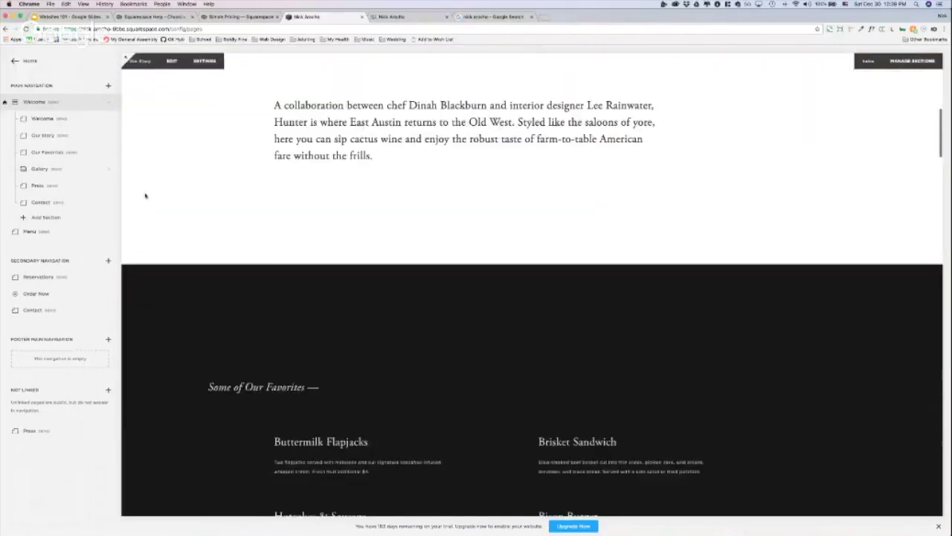
{"action": "scroll", "coordinate": [145, 195], "scroll_direction": "down", "scroll_amount": 2}
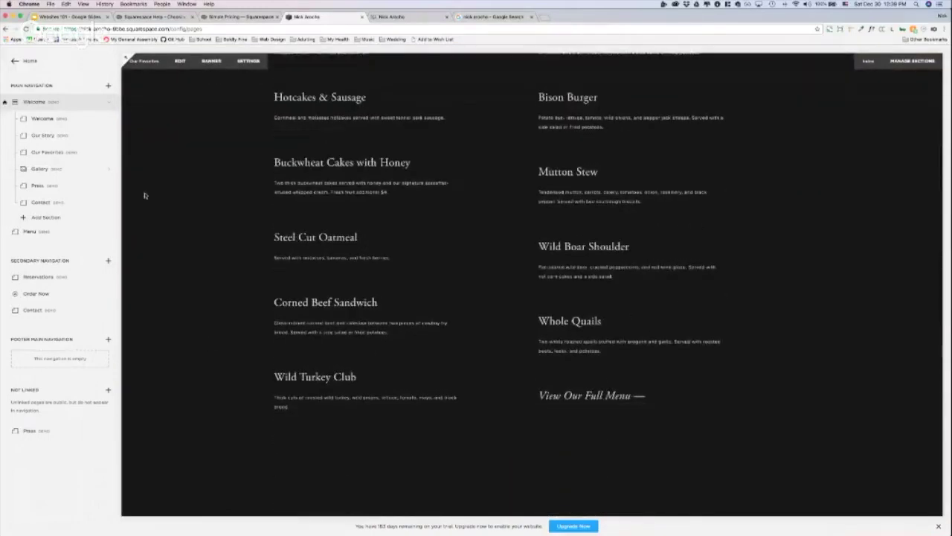
{"action": "scroll", "coordinate": [145, 195], "scroll_direction": "down", "scroll_amount": 8}
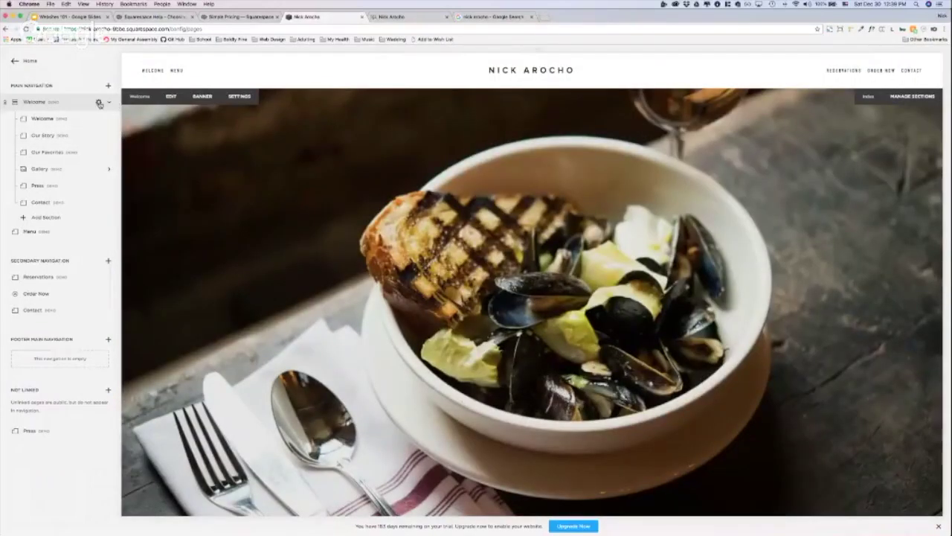
{"action": "left_click", "coordinate": [98, 102]}
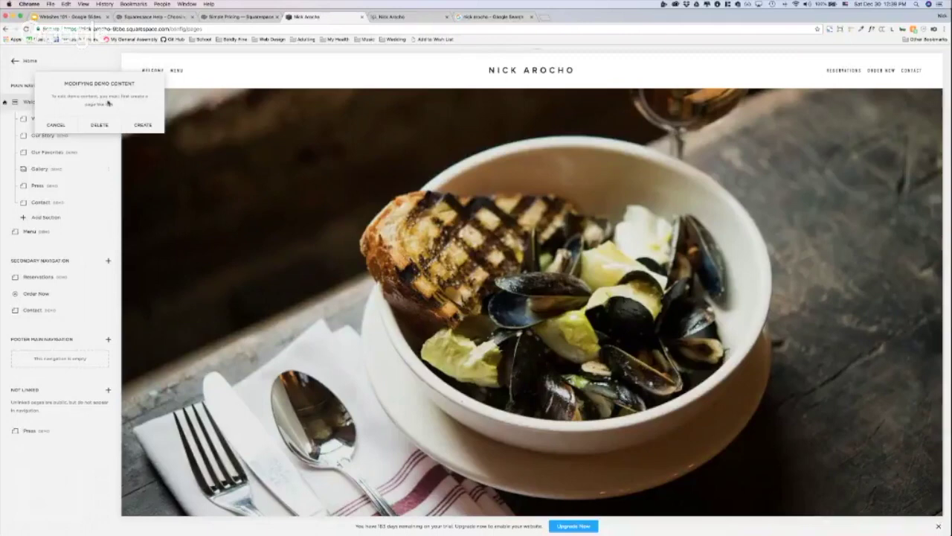
{"action": "left_click", "coordinate": [138, 125]}
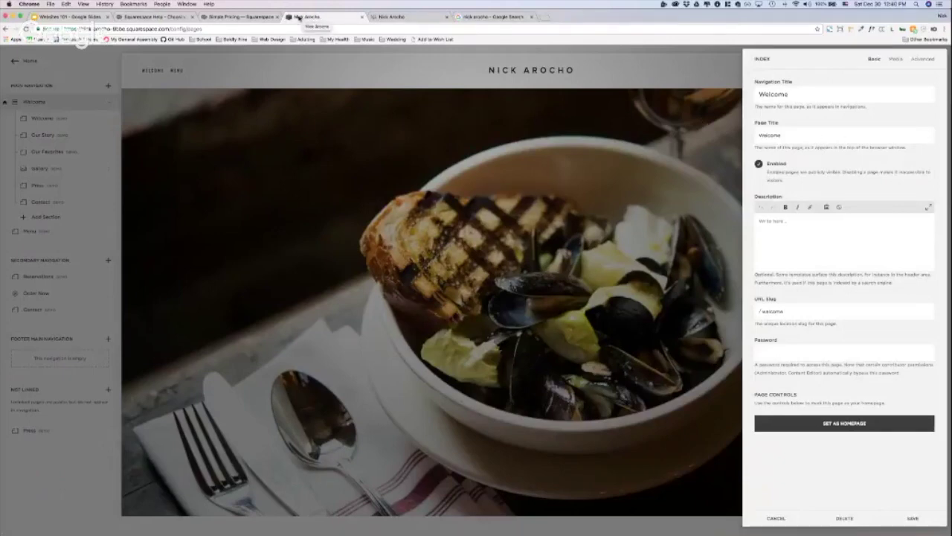
{"action": "left_click", "coordinate": [794, 99]}
Change the Welcome page title to 'Hi How Are You'
{"action": "left_click_drag", "start_coordinate": [787, 139], "coordinate": [712, 131]}
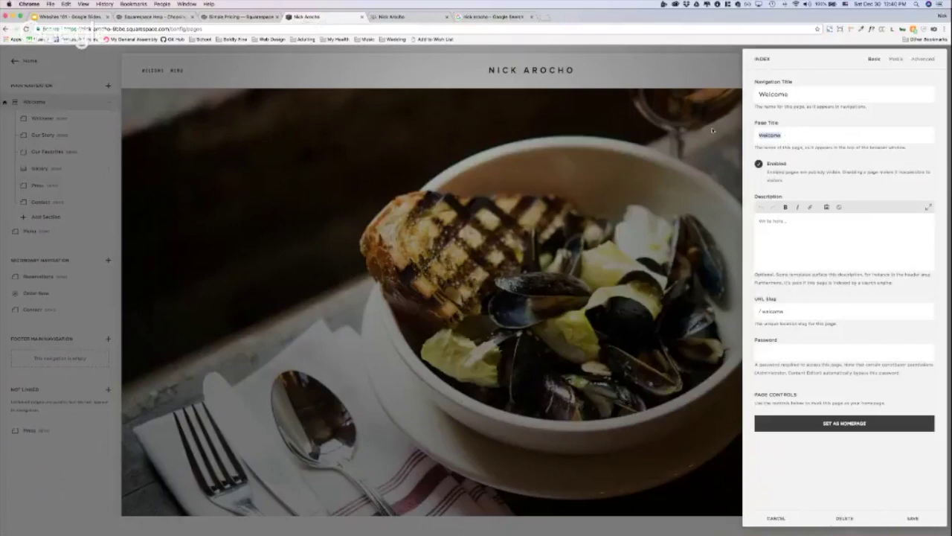
{"action": "type", "text": "ni"}
{"action": "type", "text": " How Are You"}
{"action": "left_click", "coordinate": [804, 221]}
Leave the description blank, then view the live website's About page
{"action": "left_click", "coordinate": [802, 310]}
{"action": "left_click", "coordinate": [387, 16]}
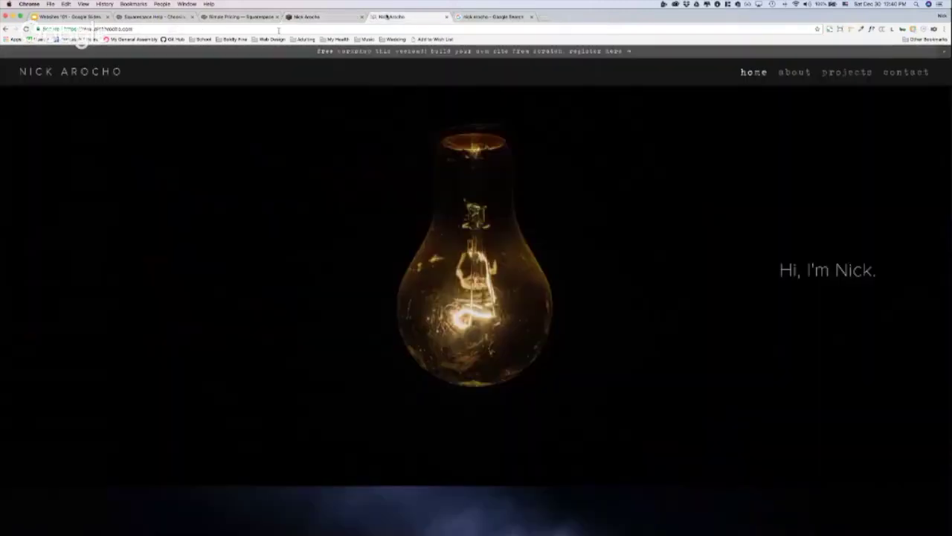
{"action": "left_click", "coordinate": [780, 73]}
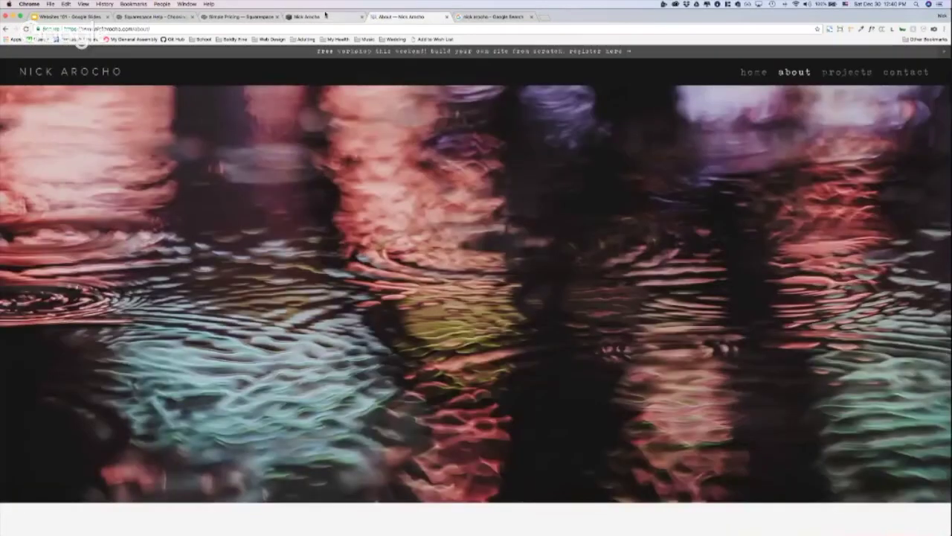
Return to the Welcome page settings in the Squarespace editor
{"action": "left_click", "coordinate": [325, 15]}
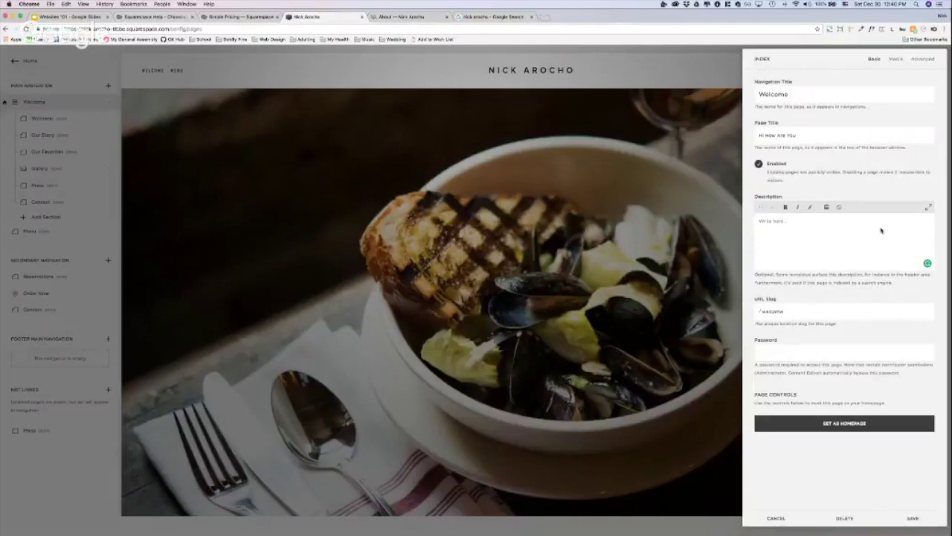
Clear the autofilled password so the Welcome page stays unprotected, then close its settings
{"action": "double_click", "coordinate": [785, 311]}
{"action": "left_click", "coordinate": [780, 348]}
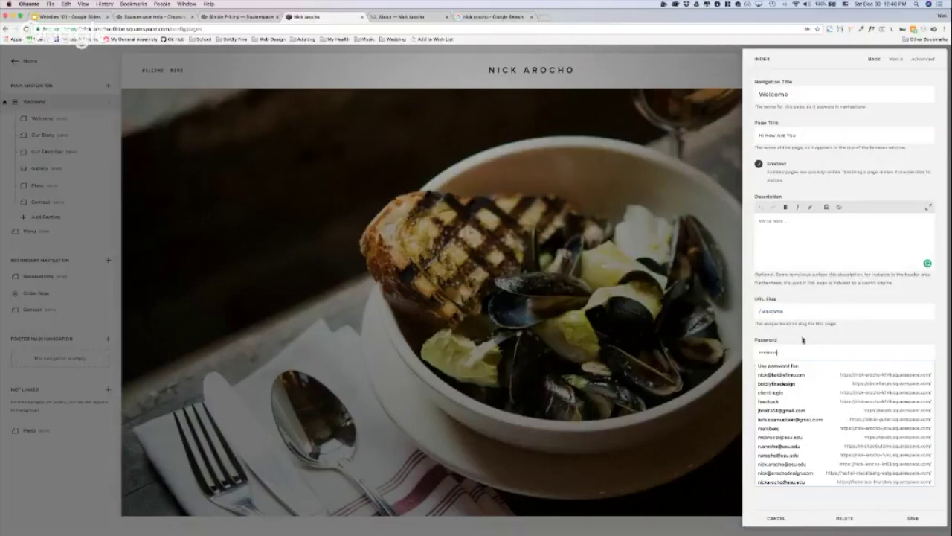
{"action": "left_click", "coordinate": [803, 334]}
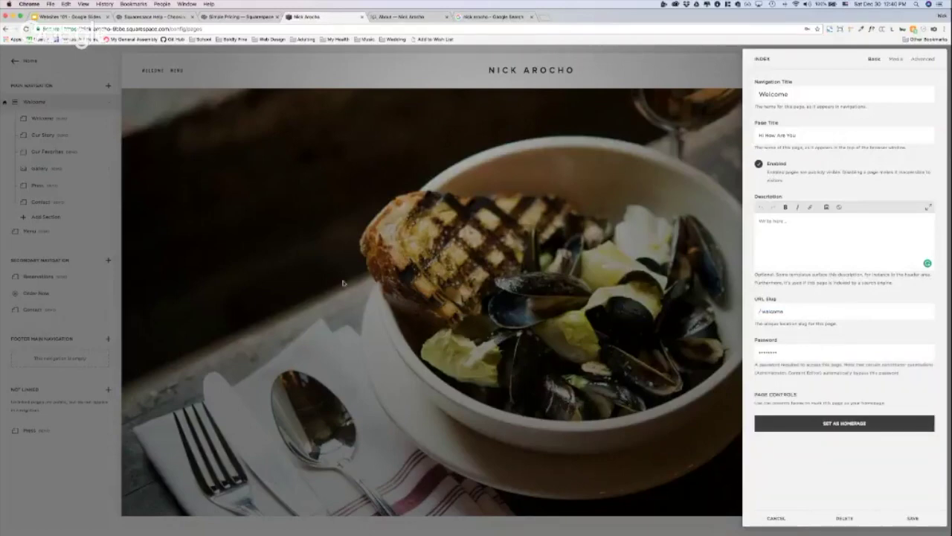
{"action": "double_click", "coordinate": [787, 352]}
{"action": "key", "text": "BackSpace"}
{"action": "left_click", "coordinate": [853, 359]}
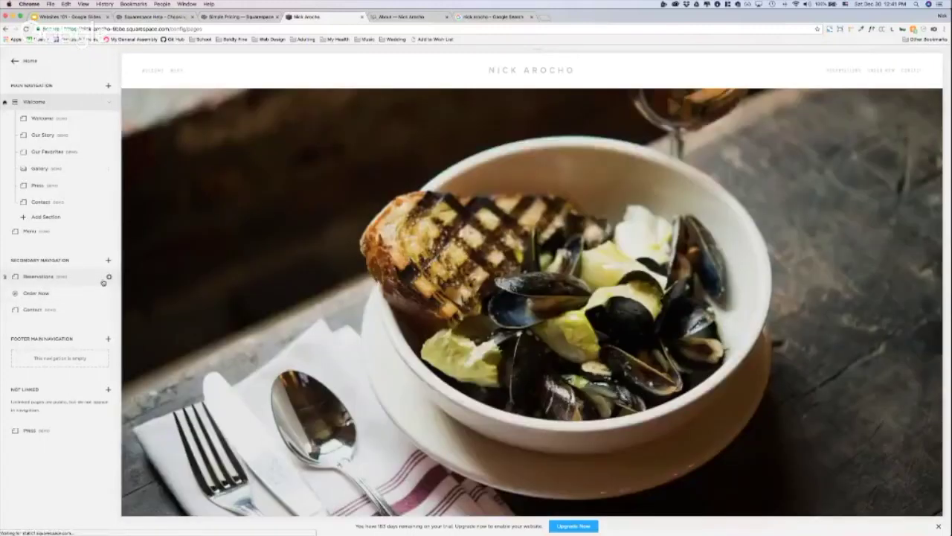
Make an editable copy of the demo Welcome page and review its settings
{"action": "left_click", "coordinate": [109, 119]}
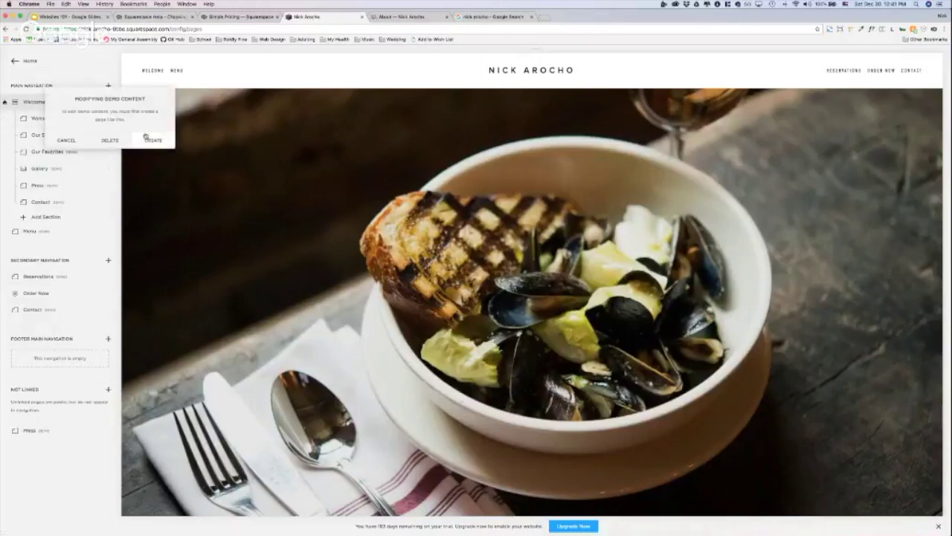
{"action": "left_click", "coordinate": [153, 140]}
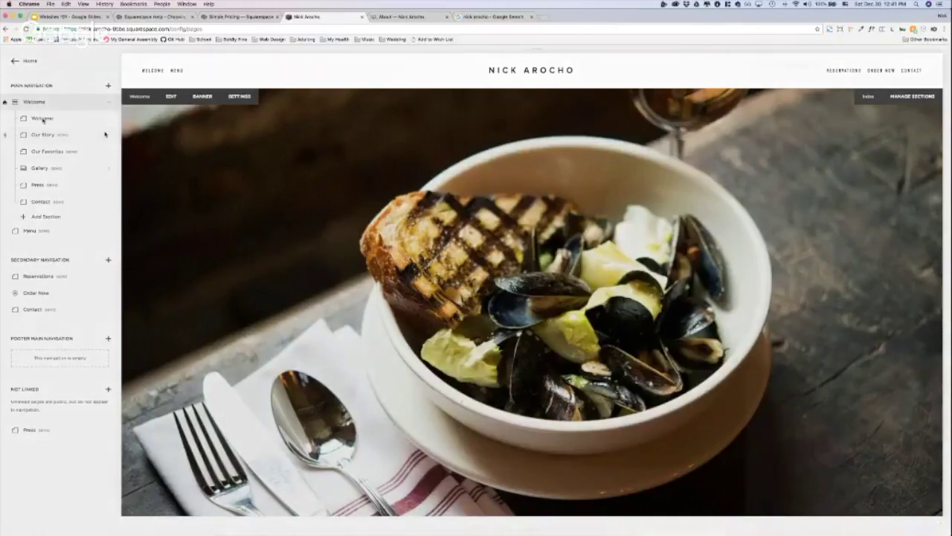
{"action": "left_click", "coordinate": [105, 134]}
{"action": "left_click", "coordinate": [787, 521]}
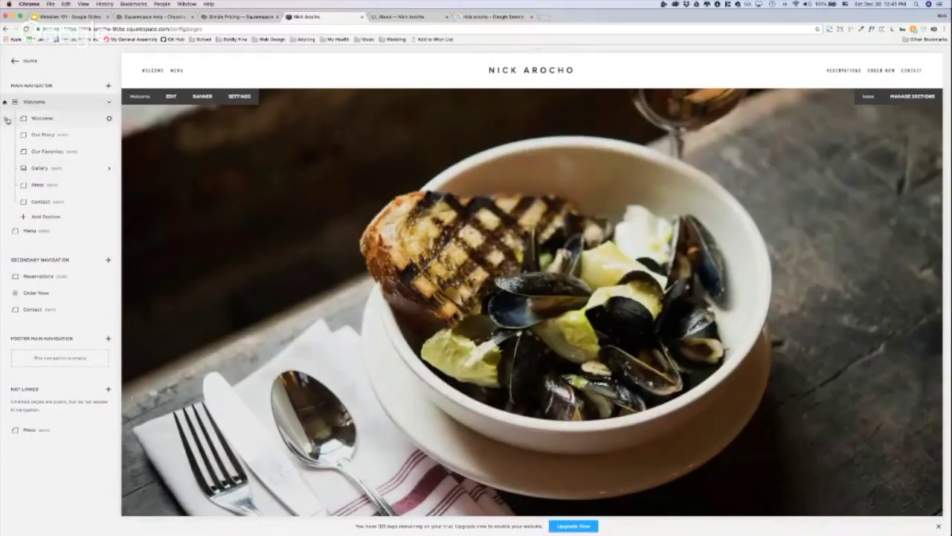
Remove the Welcome, Our Favorites, Gallery and Contact demo sections from the Welcome index
{"action": "left_click", "coordinate": [100, 119]}
{"action": "left_click", "coordinate": [104, 135]}
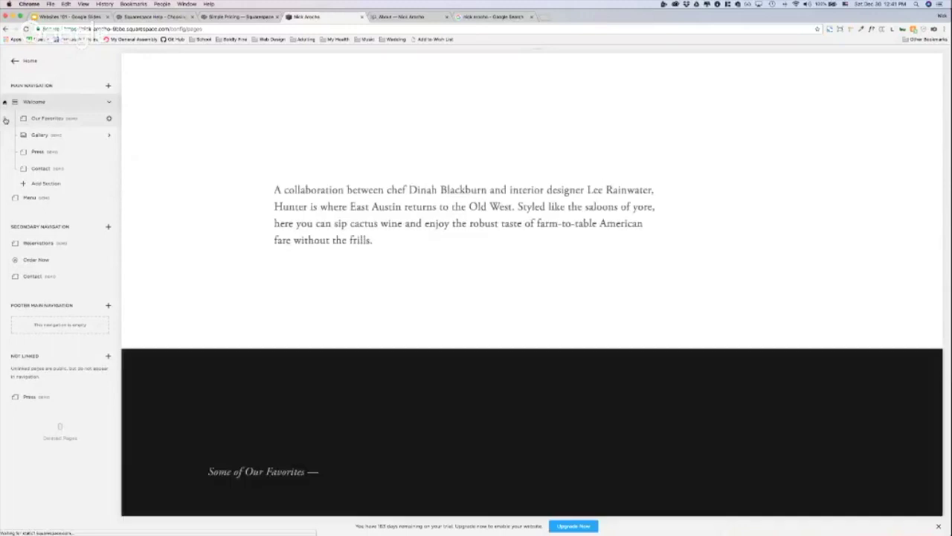
{"action": "left_click", "coordinate": [6, 120]}
{"action": "left_click", "coordinate": [117, 143]}
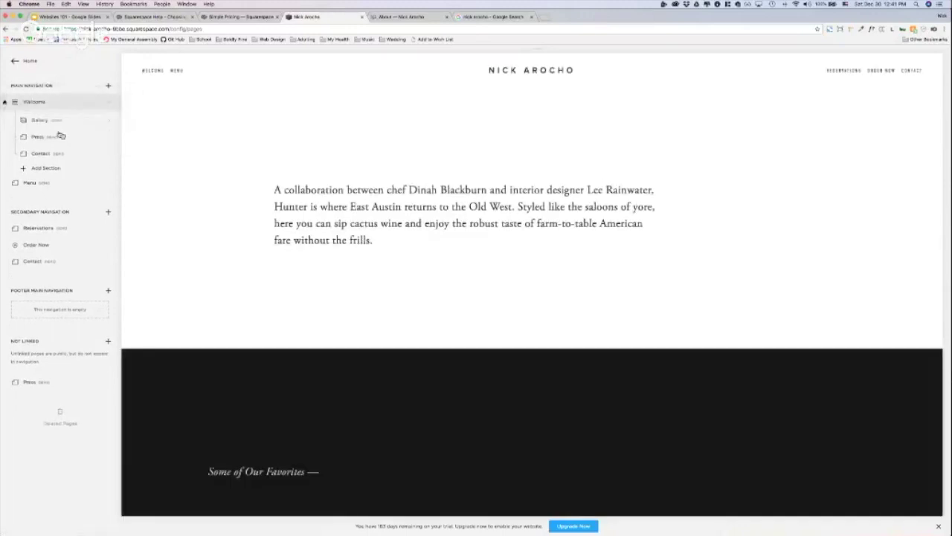
{"action": "left_click", "coordinate": [6, 119]}
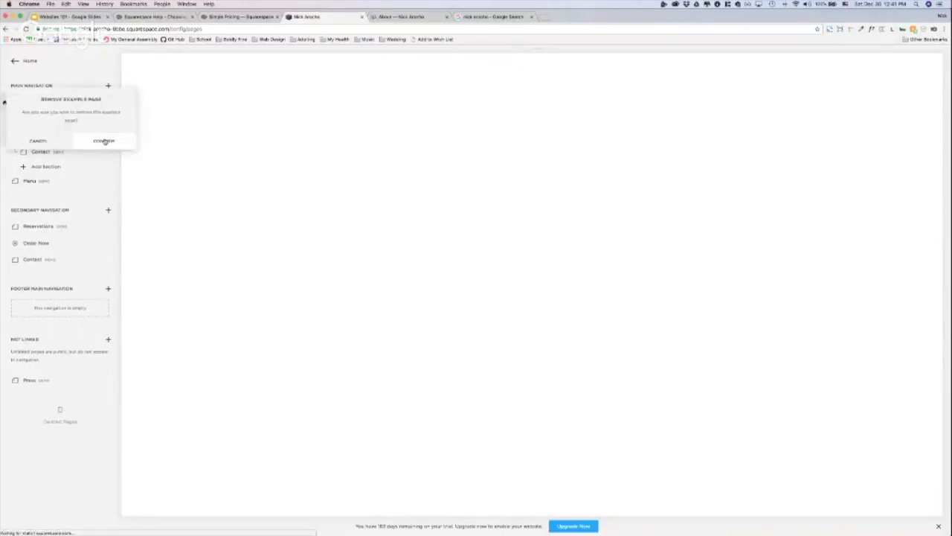
{"action": "left_click", "coordinate": [110, 141]}
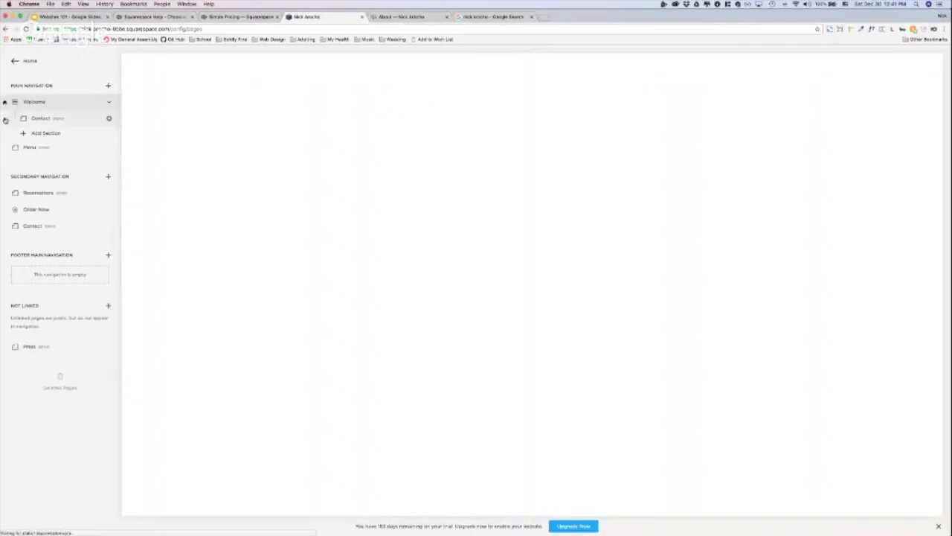
{"action": "left_click", "coordinate": [5, 119]}
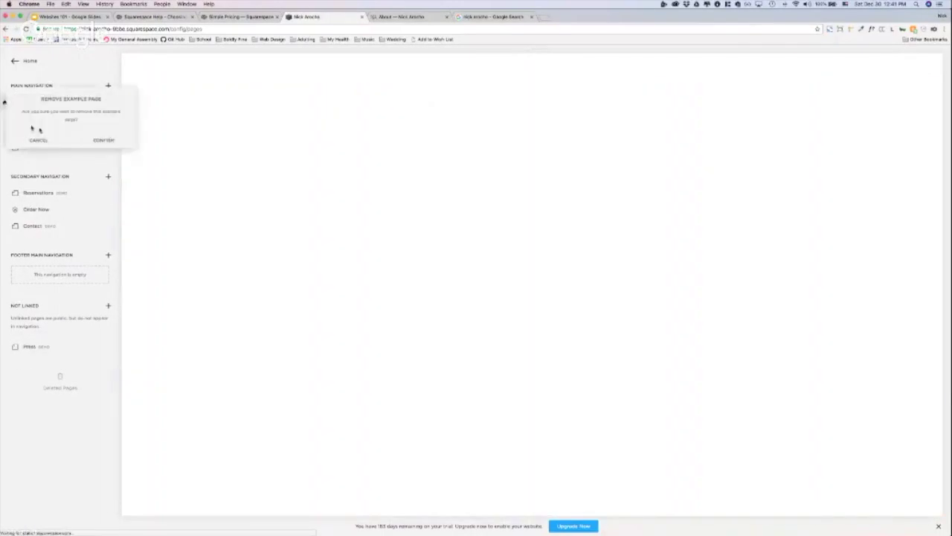
{"action": "left_click", "coordinate": [104, 141]}
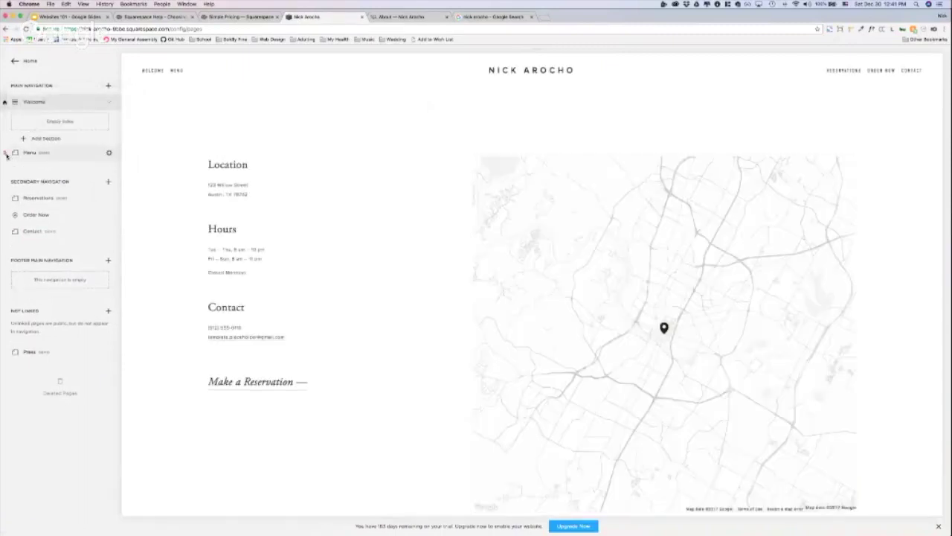
Delete the Menu, Reservations, Order Now, Contact and Press demo pages
{"action": "left_click", "coordinate": [5, 154]}
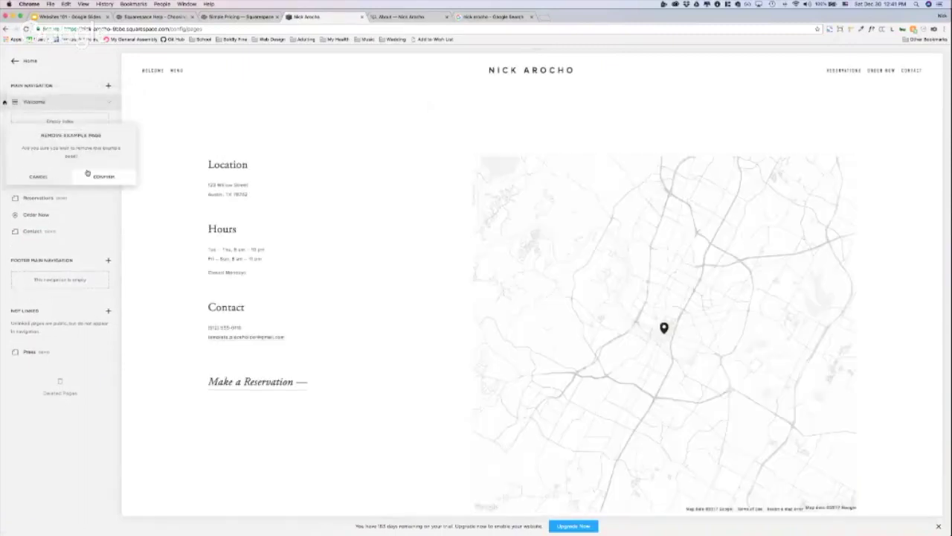
{"action": "left_click", "coordinate": [100, 174]}
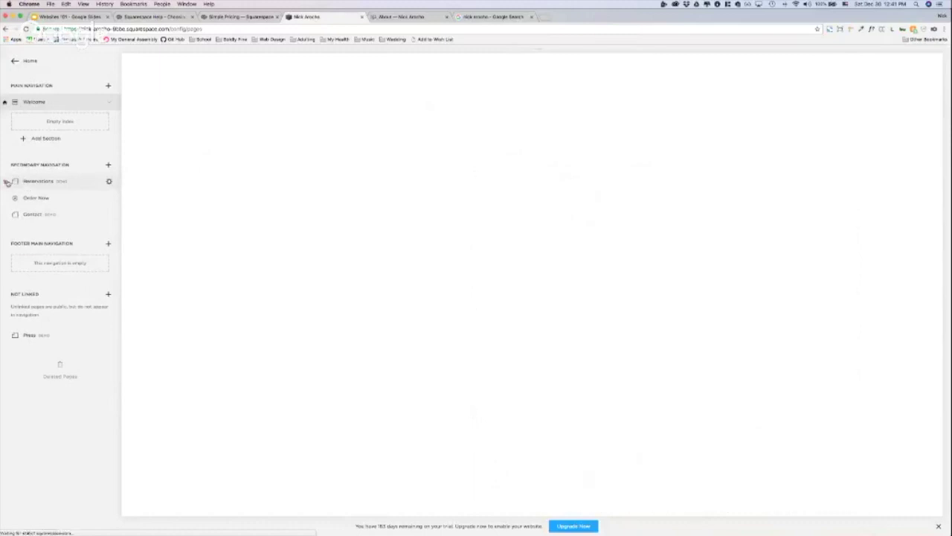
{"action": "left_click", "coordinate": [7, 183]}
{"action": "left_click", "coordinate": [100, 201]}
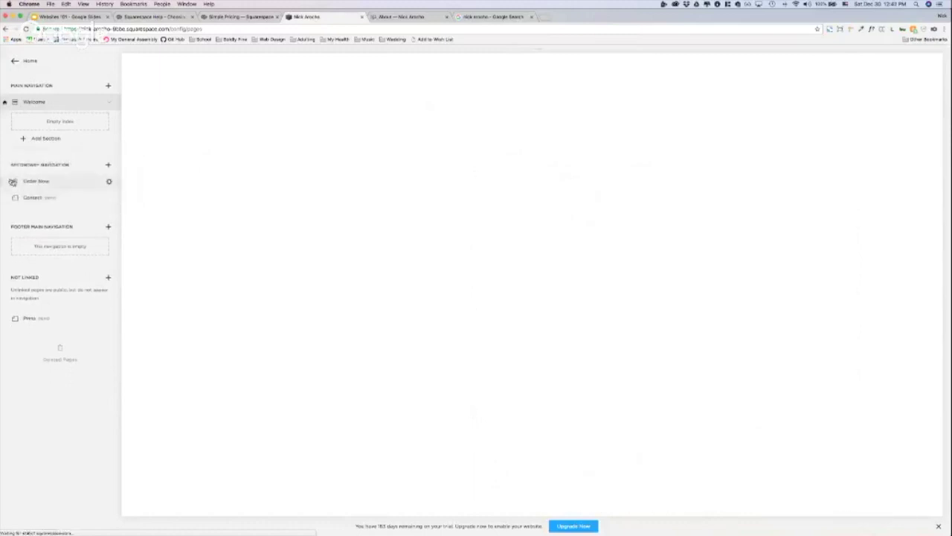
{"action": "left_click", "coordinate": [6, 183]}
{"action": "left_click", "coordinate": [89, 198]}
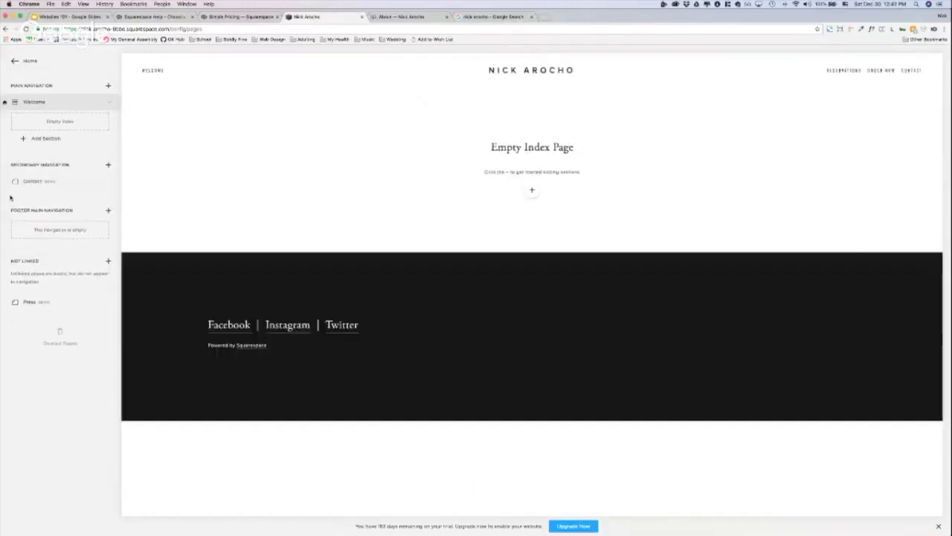
{"action": "left_click", "coordinate": [6, 182]}
{"action": "left_click", "coordinate": [97, 203]}
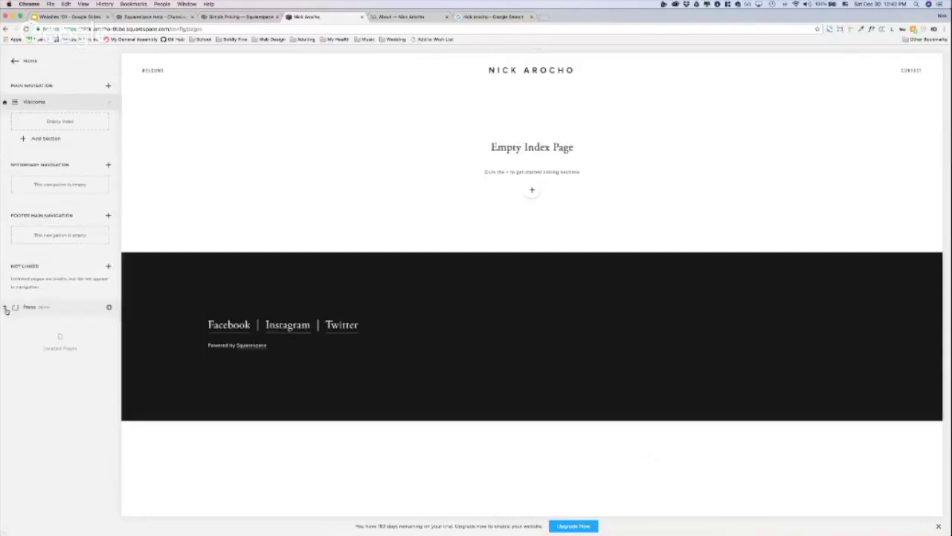
{"action": "left_click", "coordinate": [6, 309]}
{"action": "left_click", "coordinate": [93, 330]}
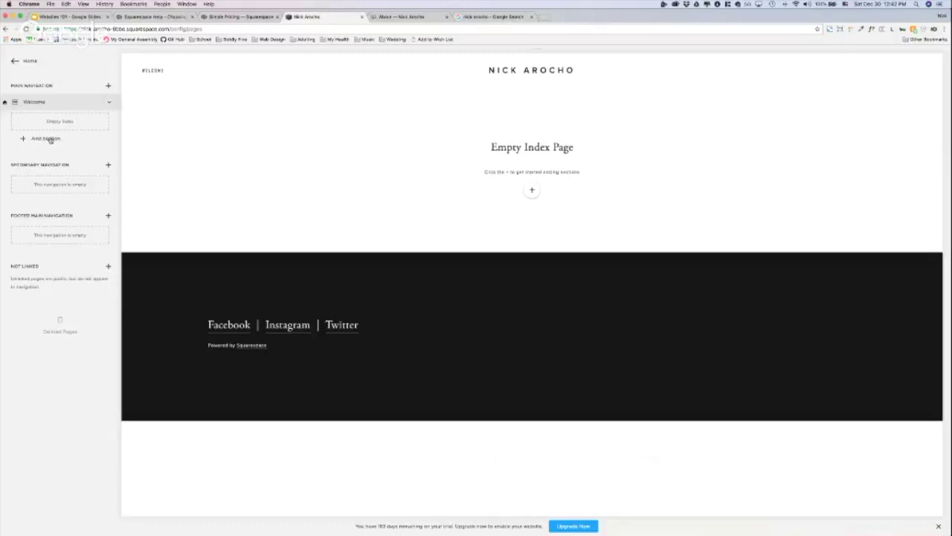
{"action": "left_click", "coordinate": [47, 139]}
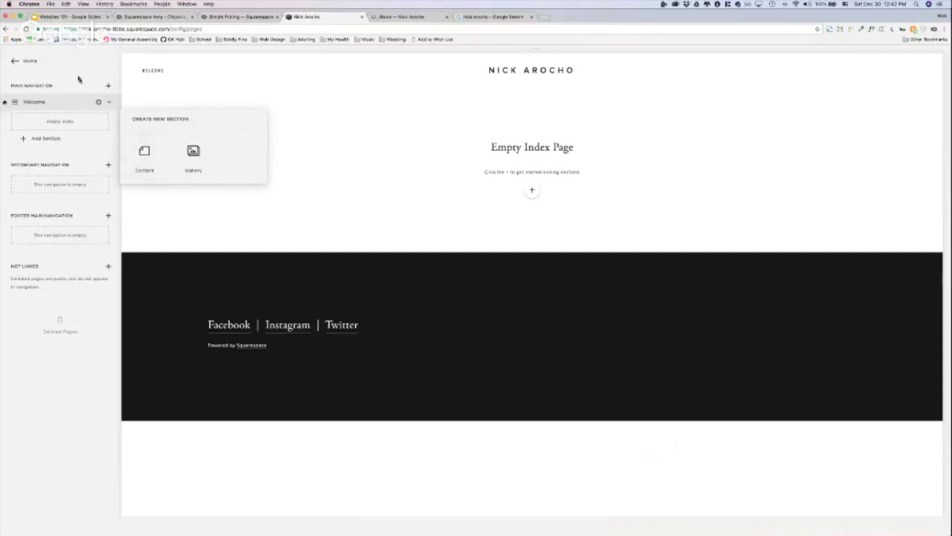
Start a new blank standard Page in the Main Navigation
{"action": "left_click", "coordinate": [108, 86]}
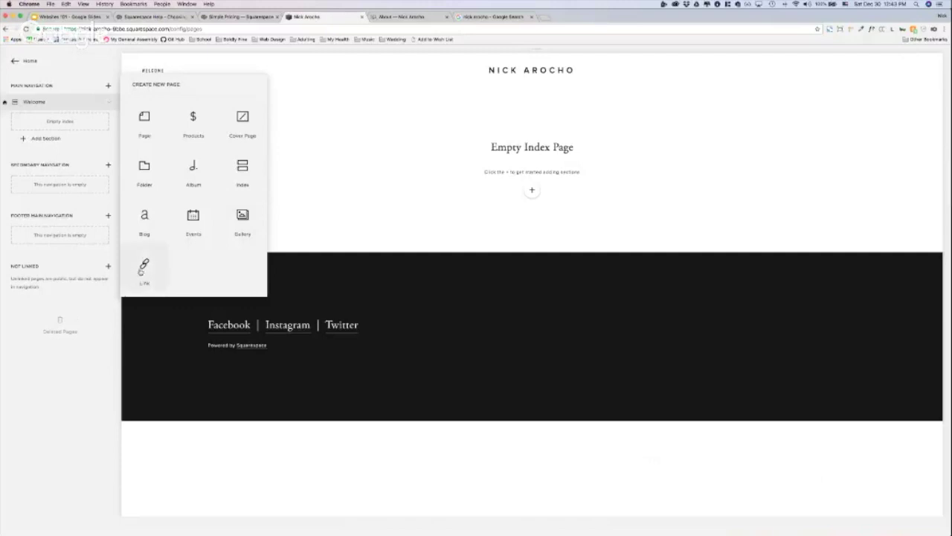
{"action": "mouse_move", "coordinate": [153, 69]}
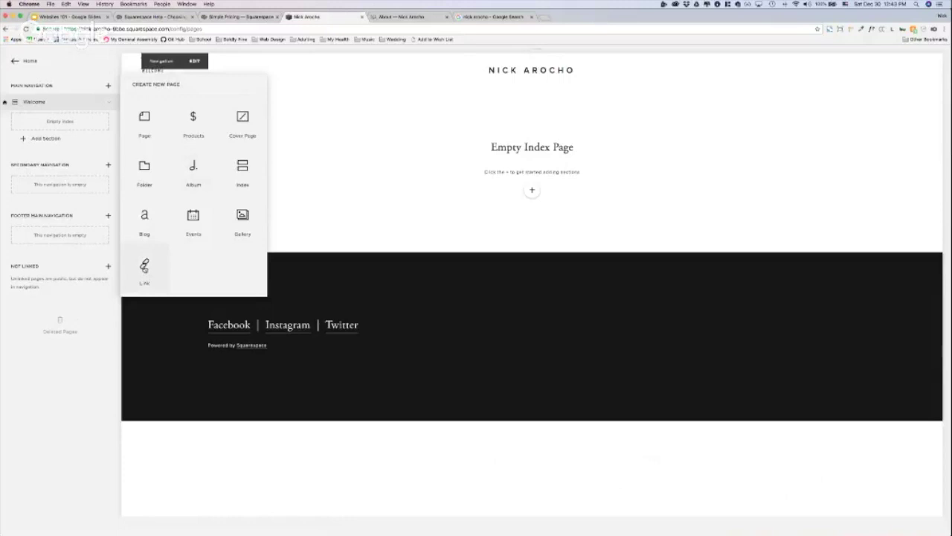
{"action": "left_click", "coordinate": [146, 128]}
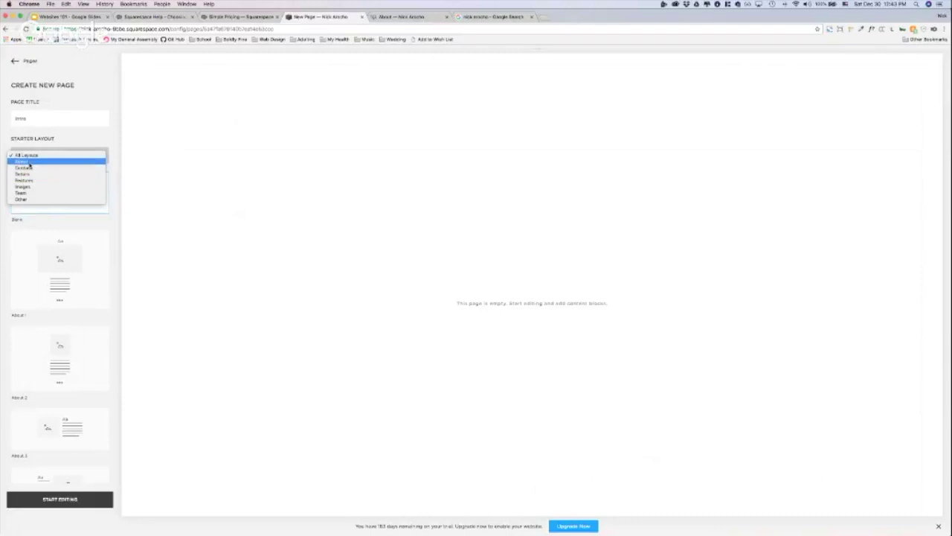
Build the intro page from the image-left, text-right About starter layout, then exit the editor
{"action": "left_click", "coordinate": [28, 162]}
{"action": "left_click", "coordinate": [69, 153]}
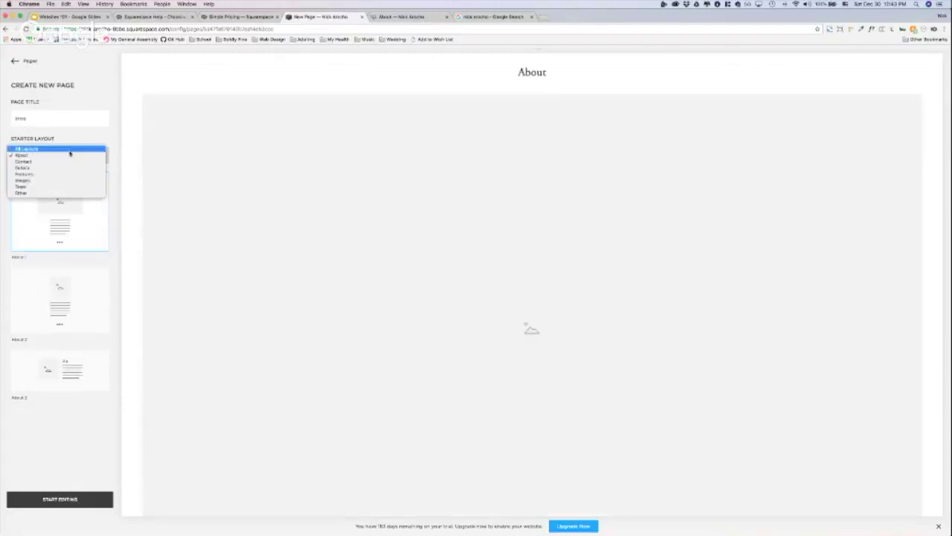
{"action": "left_click", "coordinate": [31, 156]}
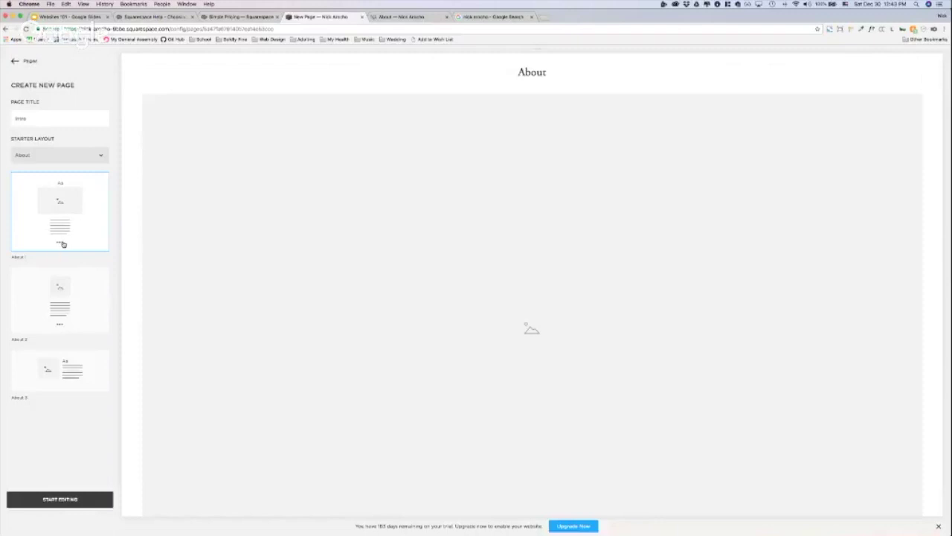
{"action": "left_click", "coordinate": [59, 361]}
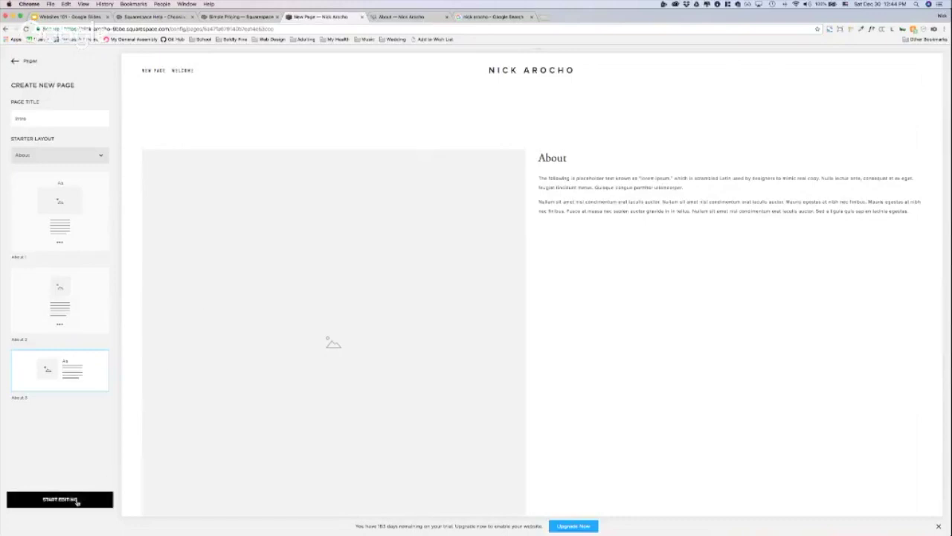
{"action": "left_click", "coordinate": [77, 500]}
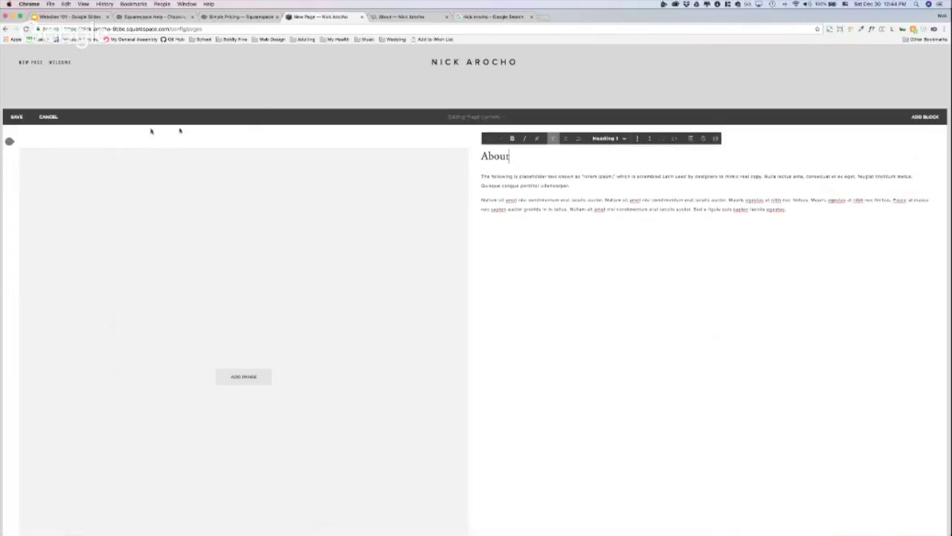
{"action": "left_click", "coordinate": [49, 117]}
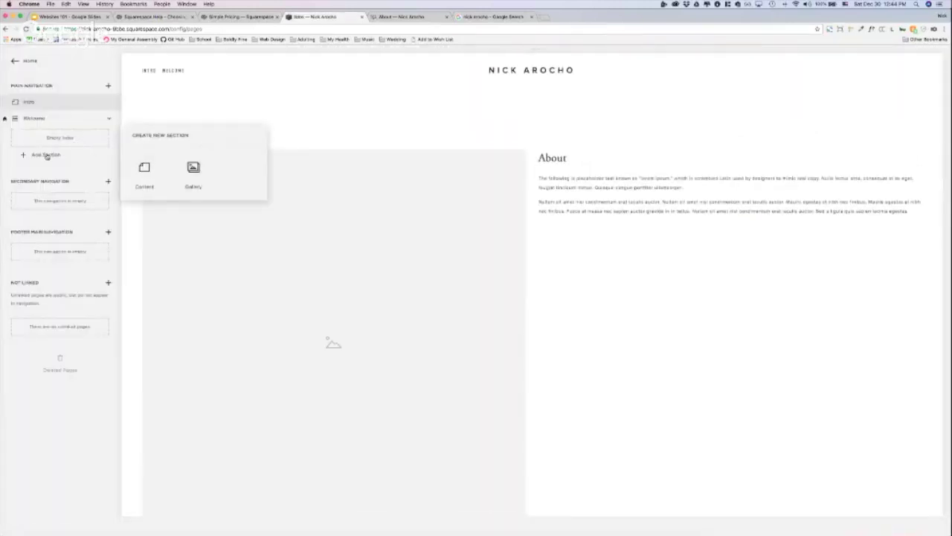
Choose Content for the new Welcome index section, keeping All Layouts selected
{"action": "left_click", "coordinate": [144, 169]}
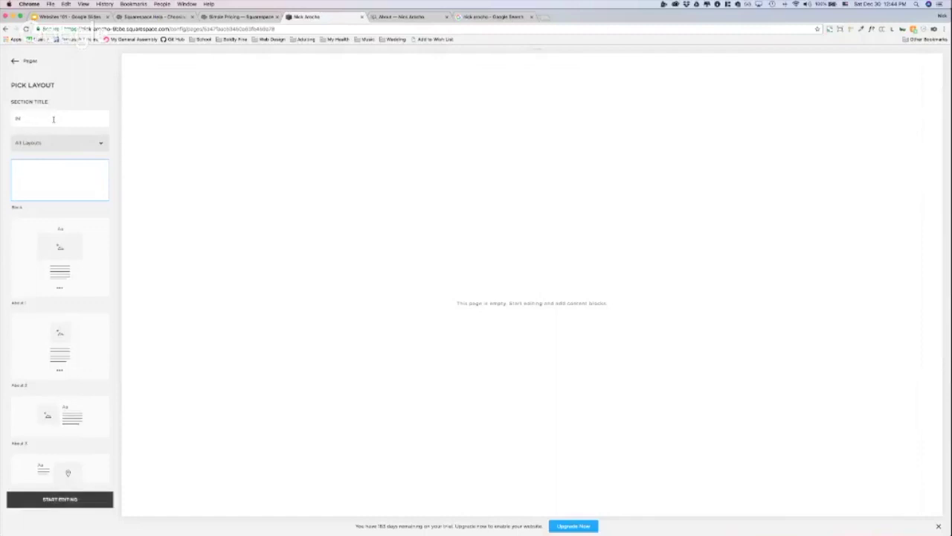
{"action": "left_click", "coordinate": [82, 143]}
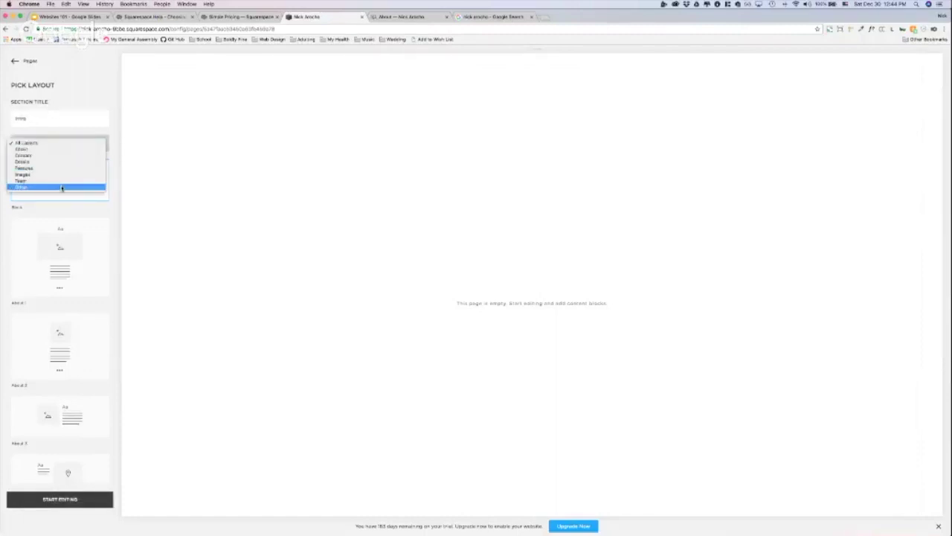
{"action": "left_click", "coordinate": [73, 119]}
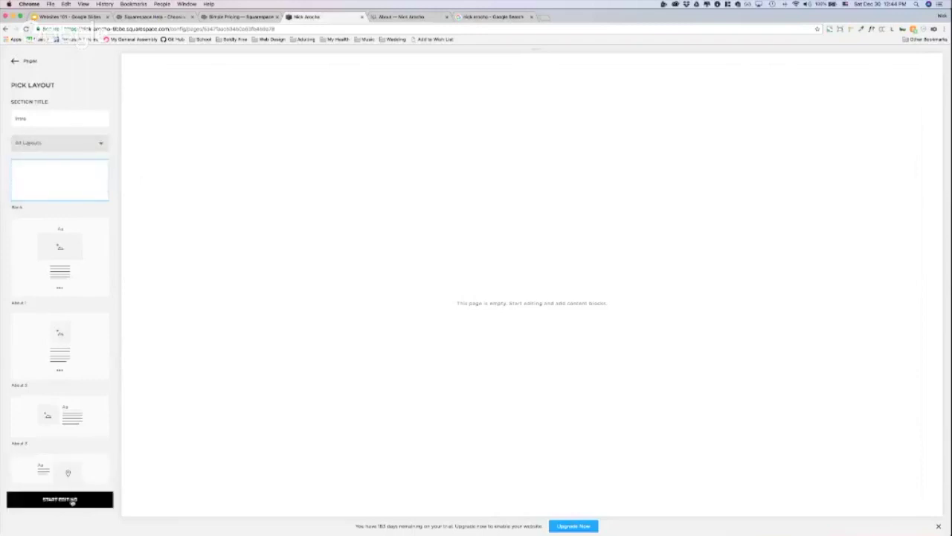